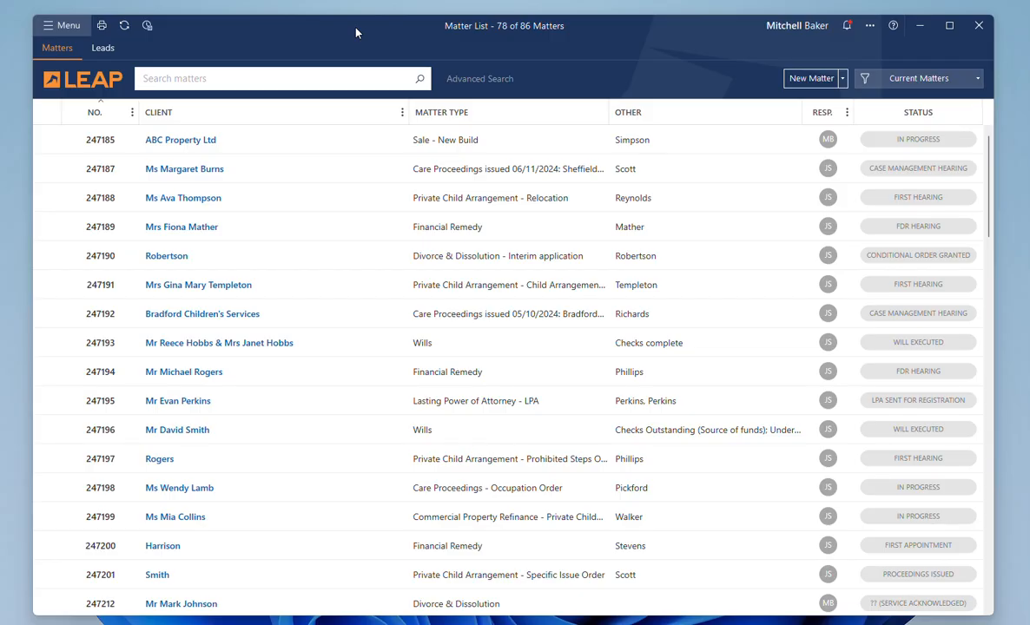
# Step: Open the compliance details of the ABC Property Ltd Sale - New Build matter
pyautogui.click(353, 140)
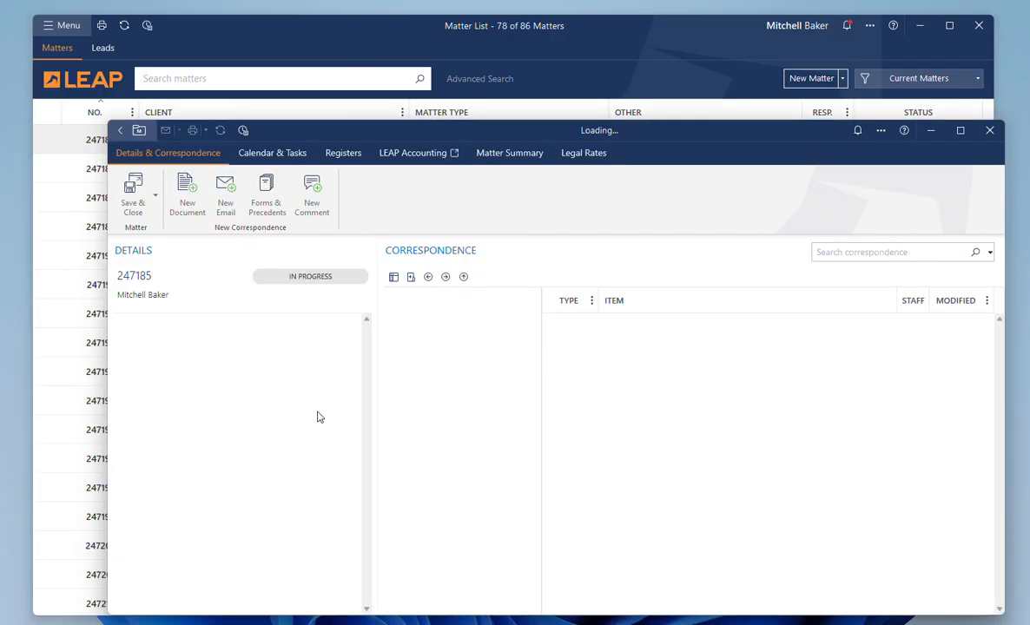
pyautogui.scroll(-3, 362, 352)
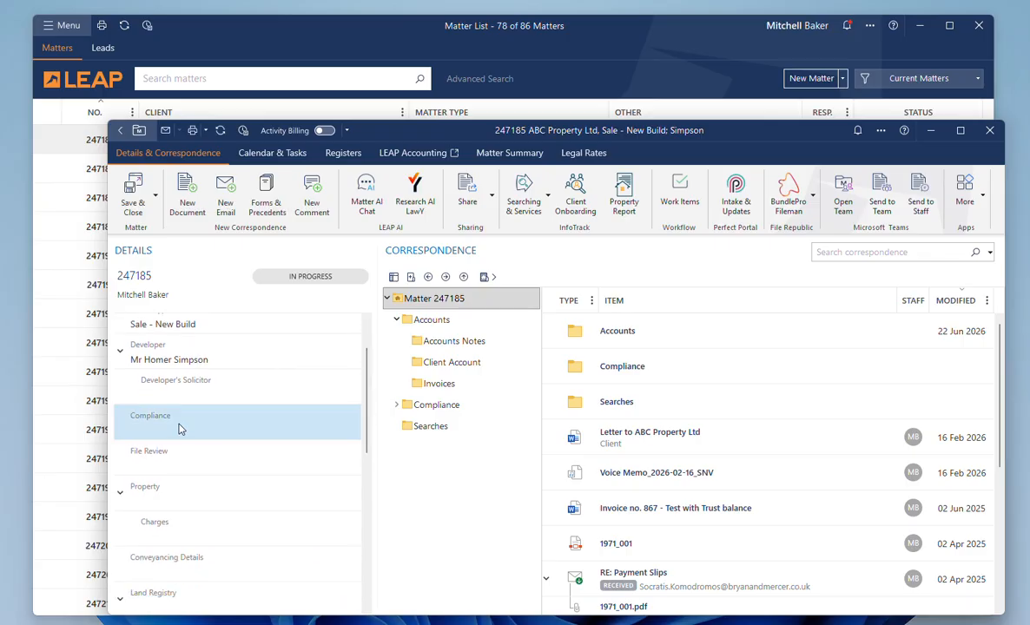
pyautogui.click(170, 421)
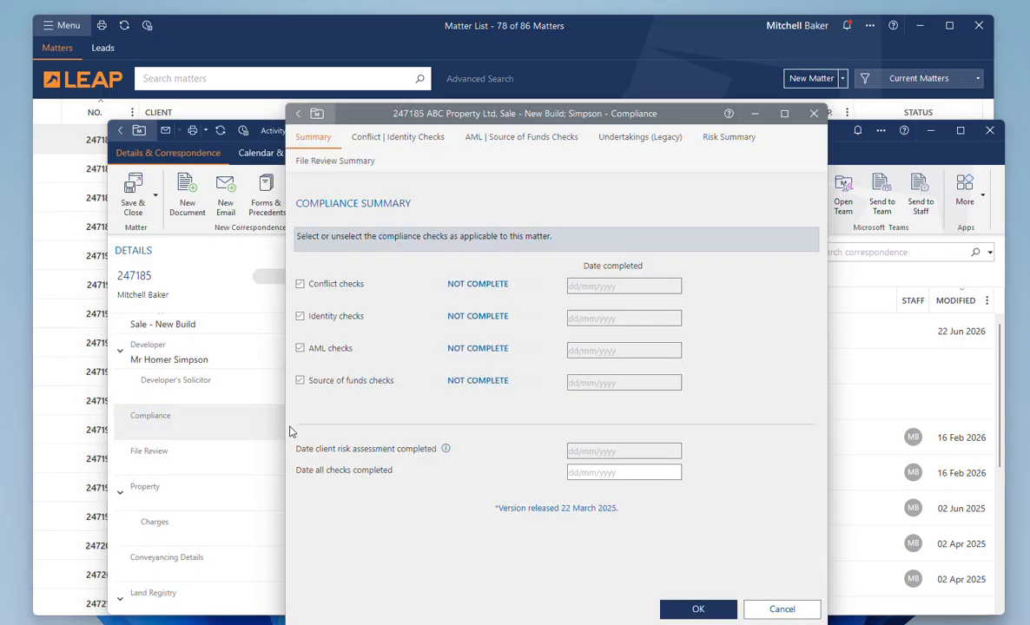
# Step: Examine the matter's compliance summary, conflict, identity and source of funds checks, and close the compliance details
pyautogui.click(381, 142)
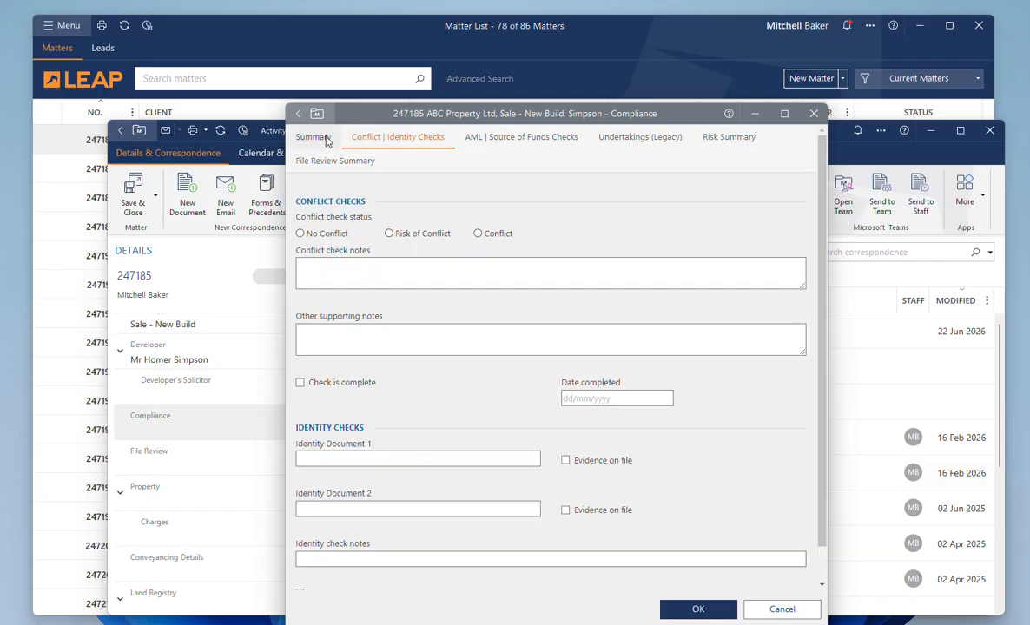
pyautogui.click(326, 141)
pyautogui.click(387, 139)
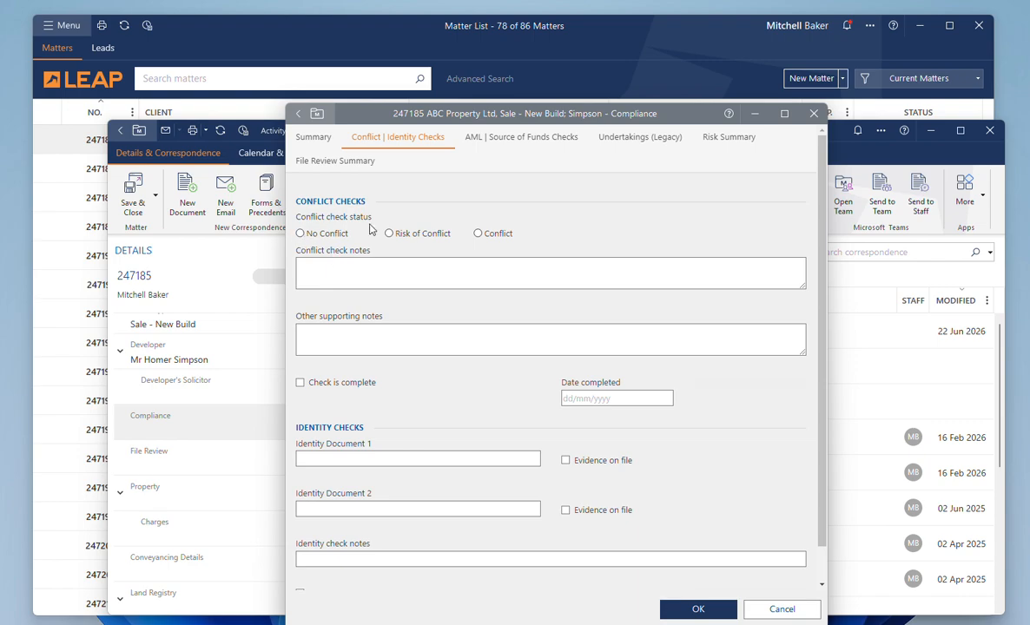
pyautogui.scroll(-1, 348, 365)
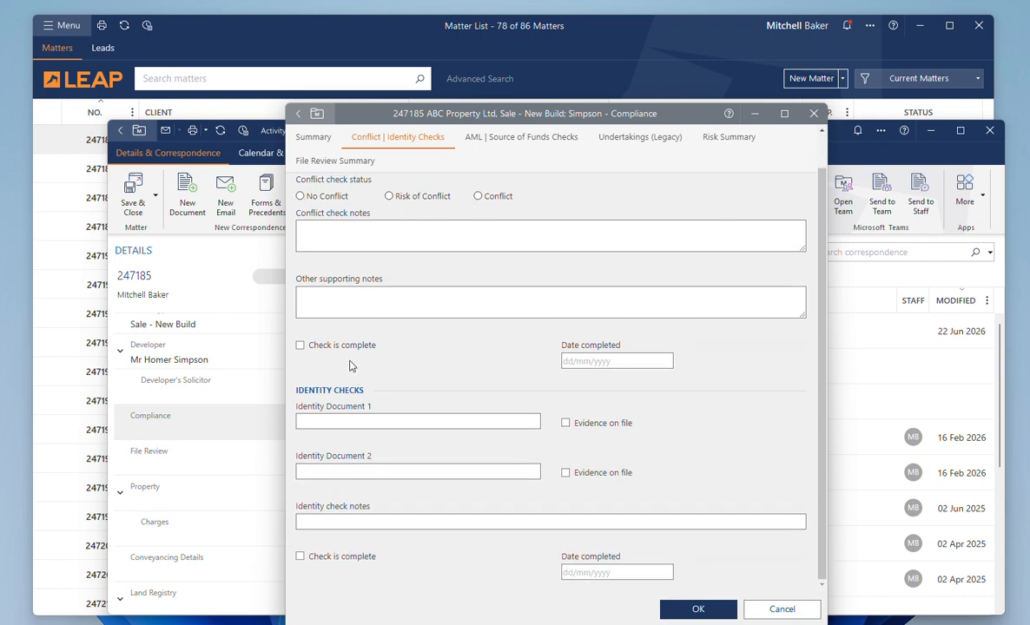
pyautogui.scroll(1, 480, 162)
pyautogui.click(520, 138)
pyautogui.click(395, 137)
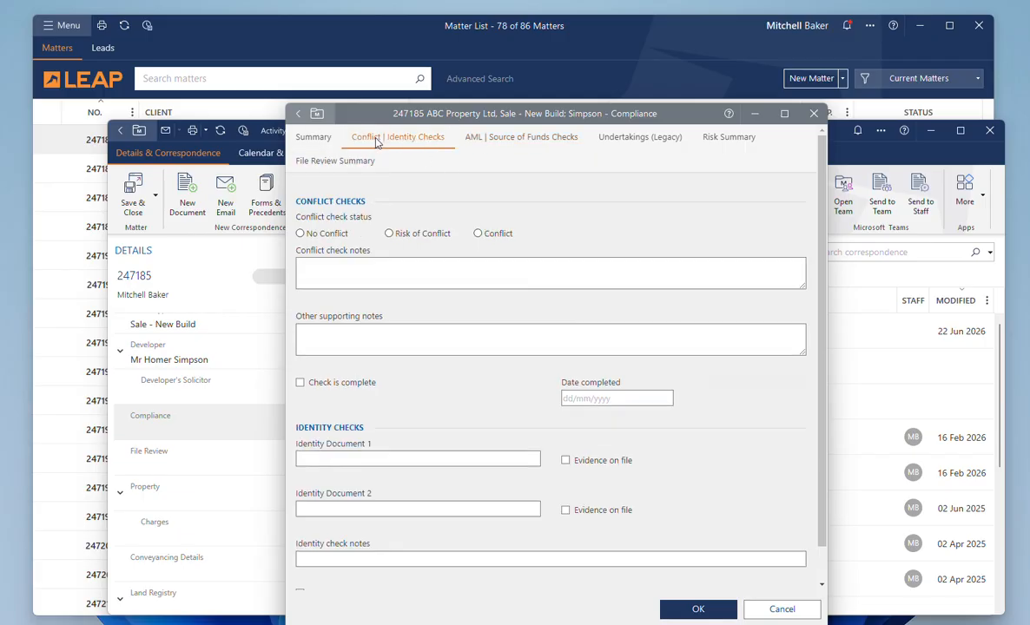
pyautogui.click(313, 137)
pyautogui.click(814, 113)
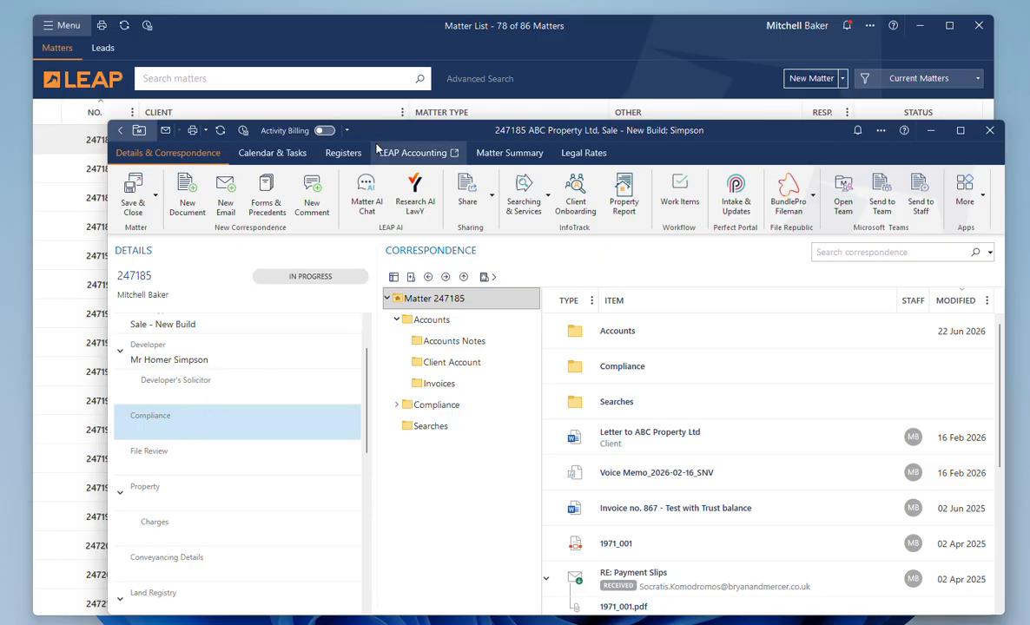
# Step: Look up where Compliance Monitor is offered for the whole matter list, and close the ABC Property Ltd matter
pyautogui.click(213, 35)
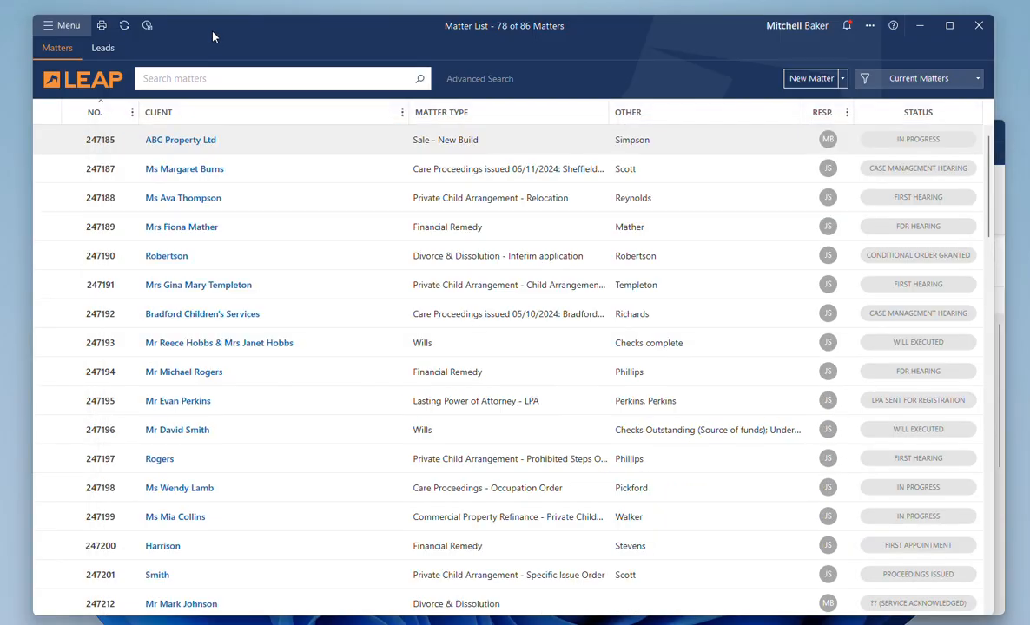
pyautogui.click(68, 26)
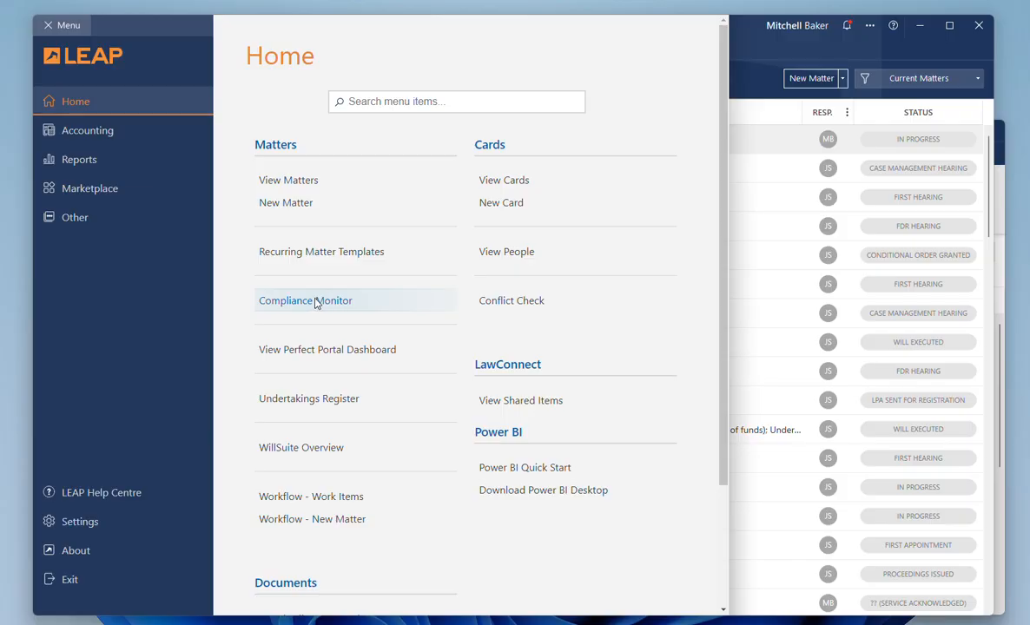
pyautogui.click(68, 25)
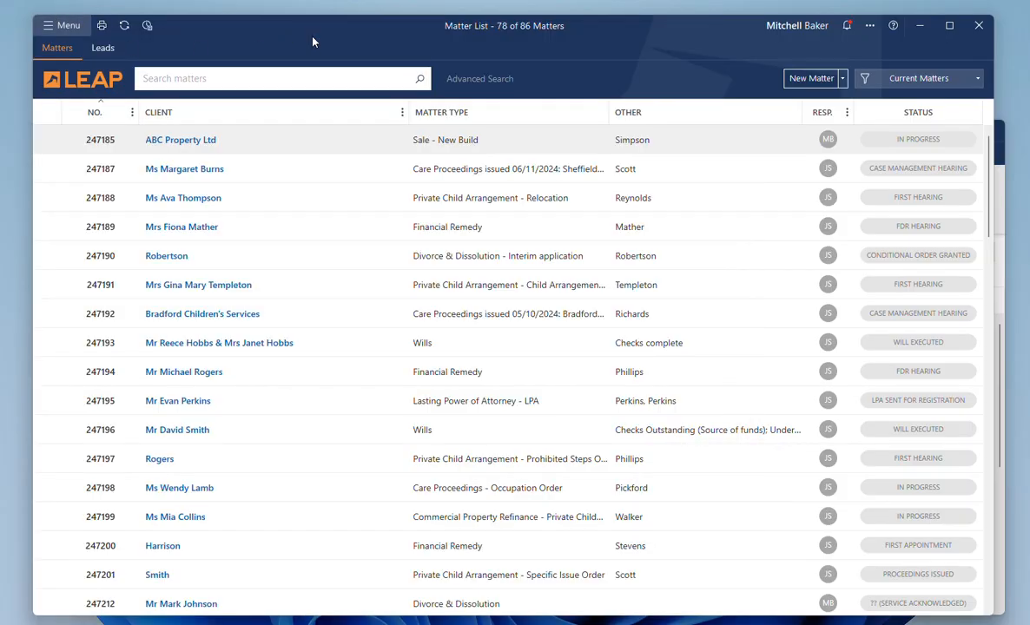
pyautogui.click(1001, 173)
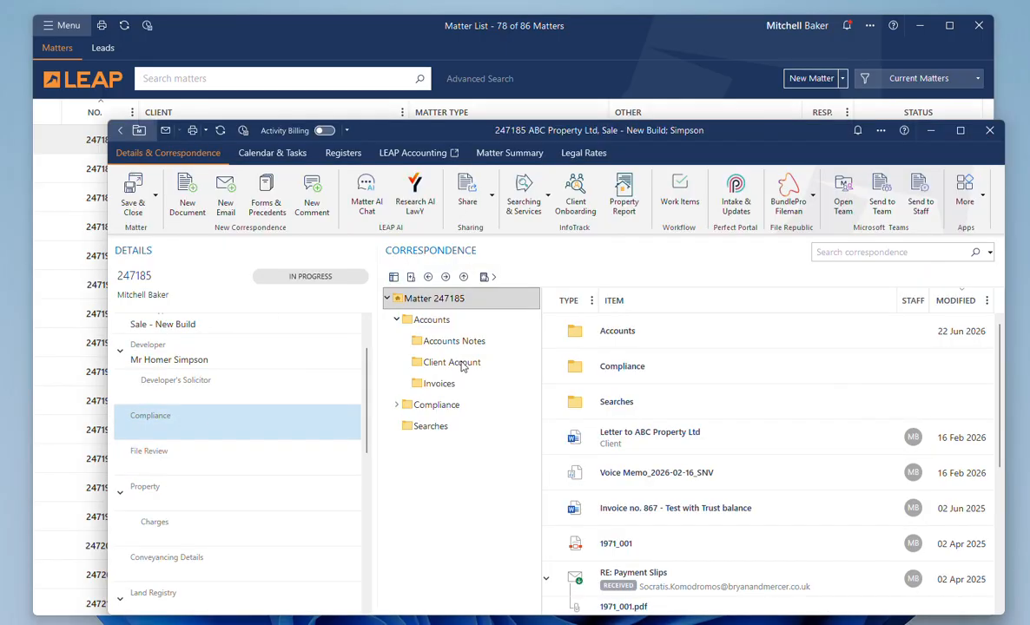
pyautogui.click(991, 130)
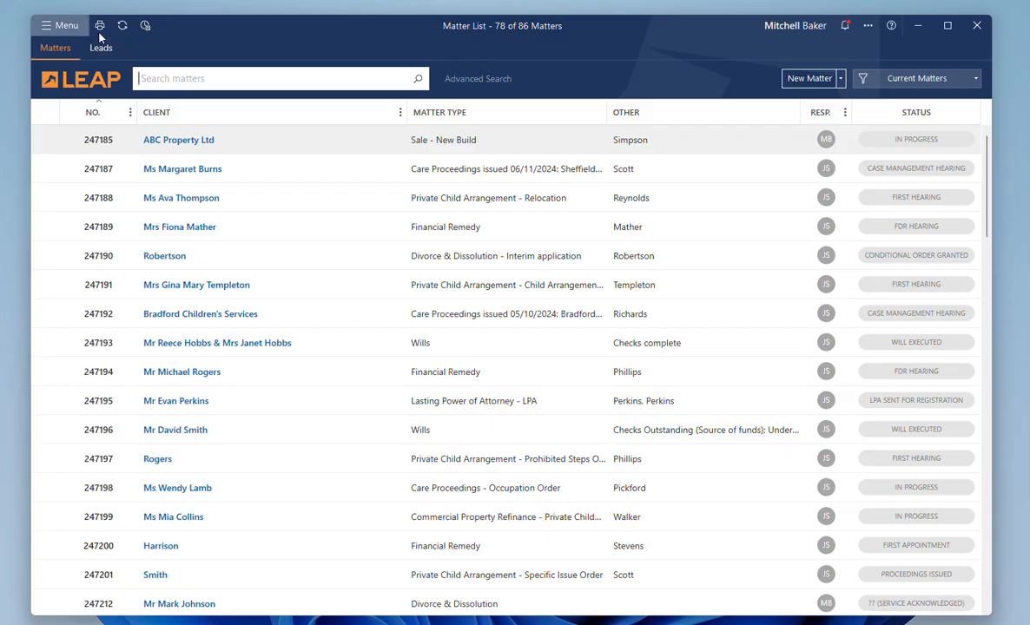
# Step: View the available new matter options, including creation from a recurring template, without choosing one
pyautogui.click(839, 79)
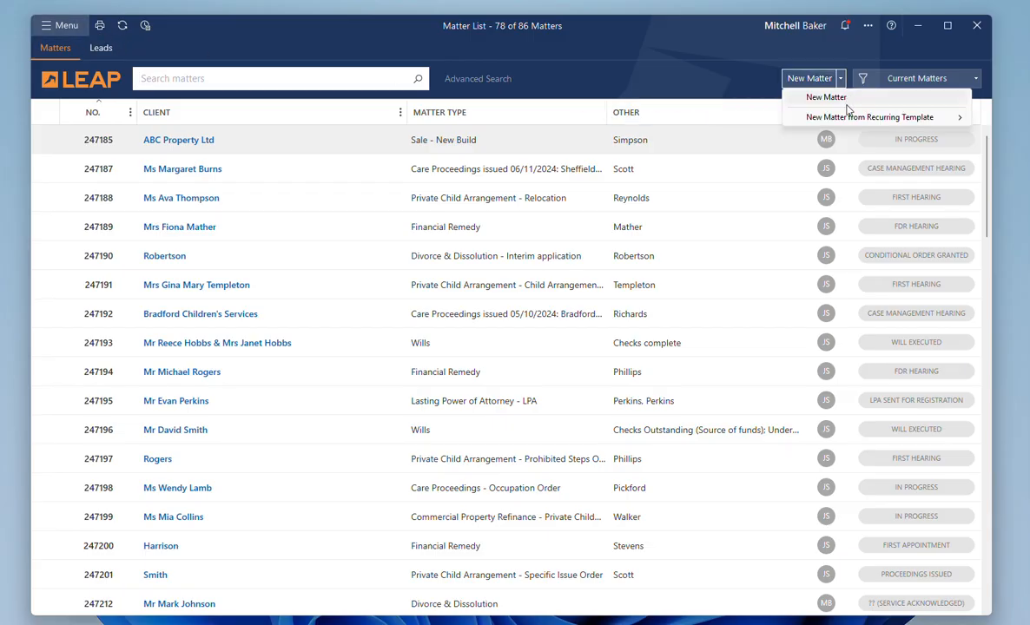
pyautogui.moveTo(851, 119)
pyautogui.click(706, 93)
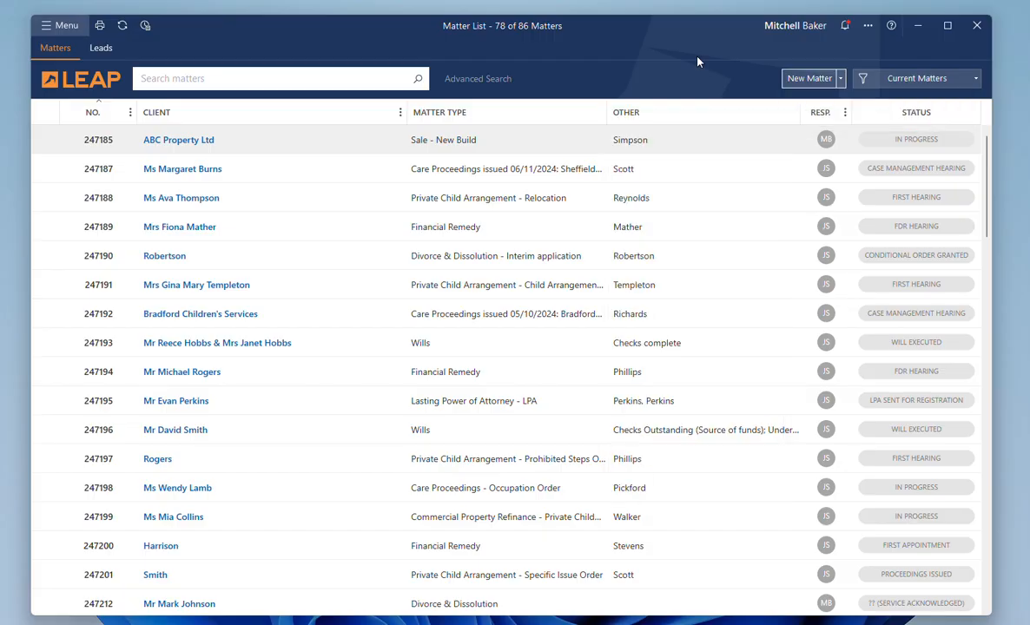
# Step: Start a new workflow matter from the Will template
pyautogui.click(62, 29)
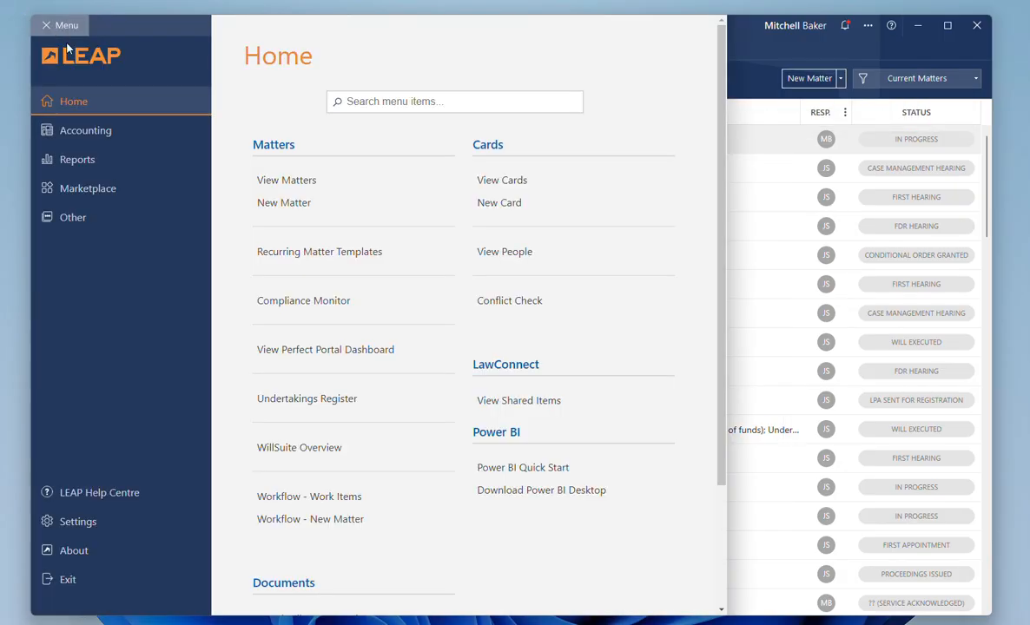
pyautogui.click(343, 525)
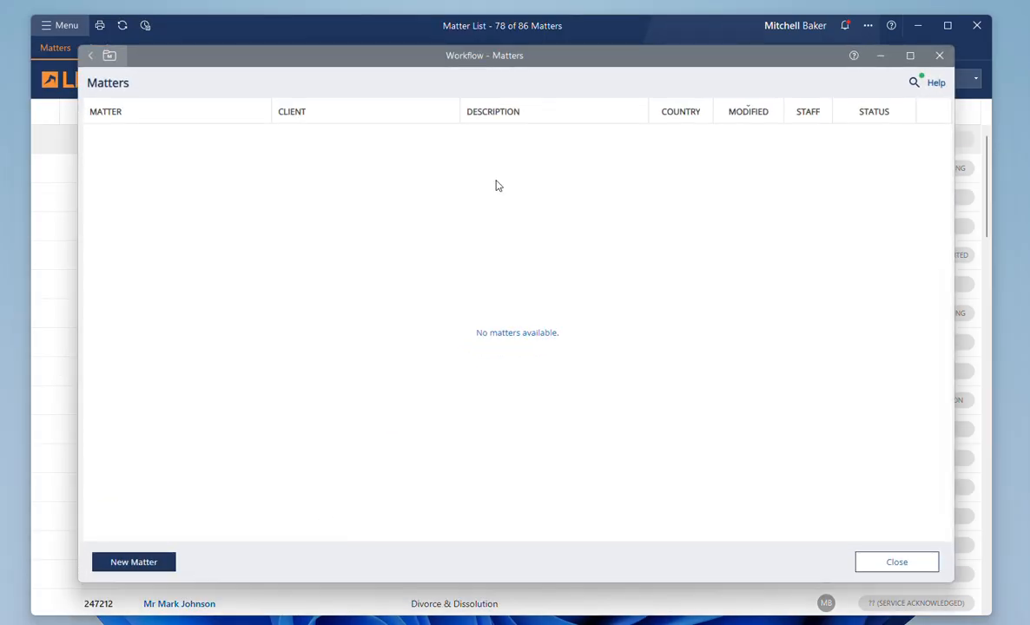
pyautogui.moveTo(423, 61)
pyautogui.mouseDown()
pyautogui.moveTo(427, 74)
pyautogui.moveTo(434, 58)
pyautogui.moveTo(409, 51)
pyautogui.mouseUp()
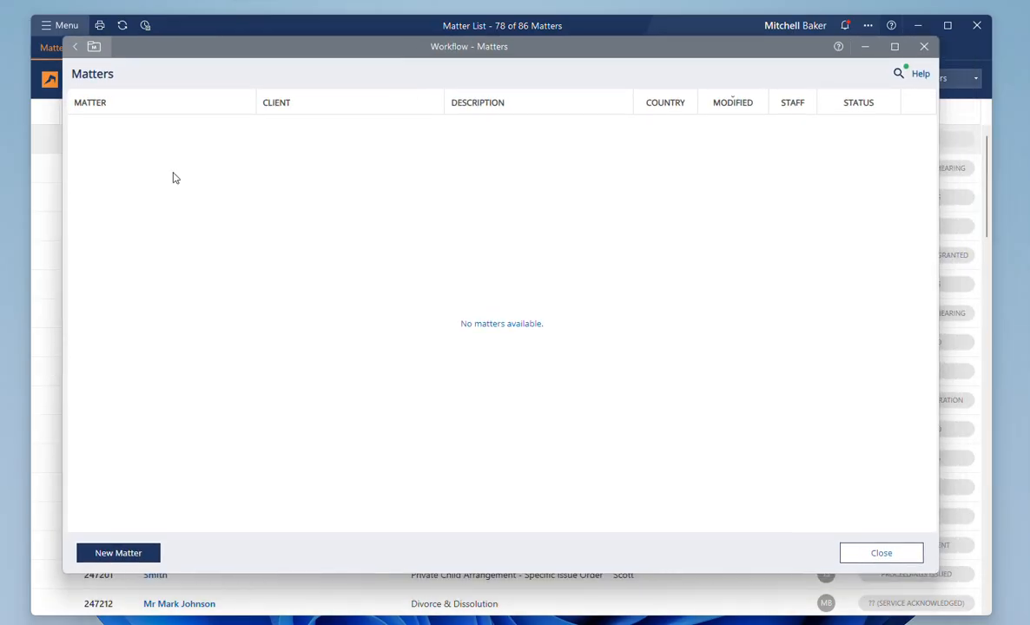
pyautogui.click(155, 553)
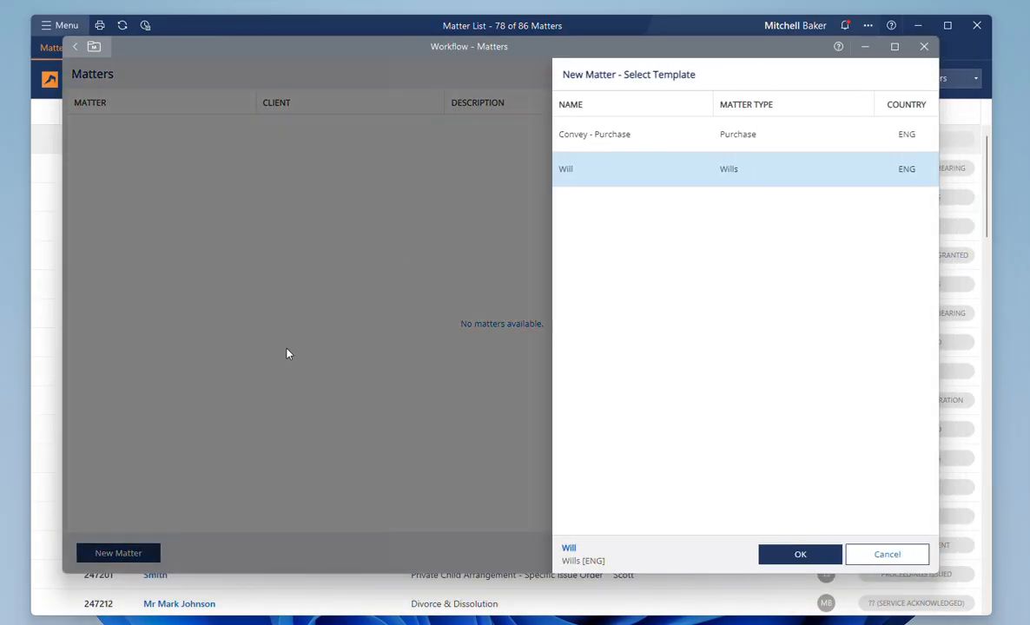
pyautogui.click(609, 141)
pyautogui.click(609, 169)
pyautogui.click(791, 553)
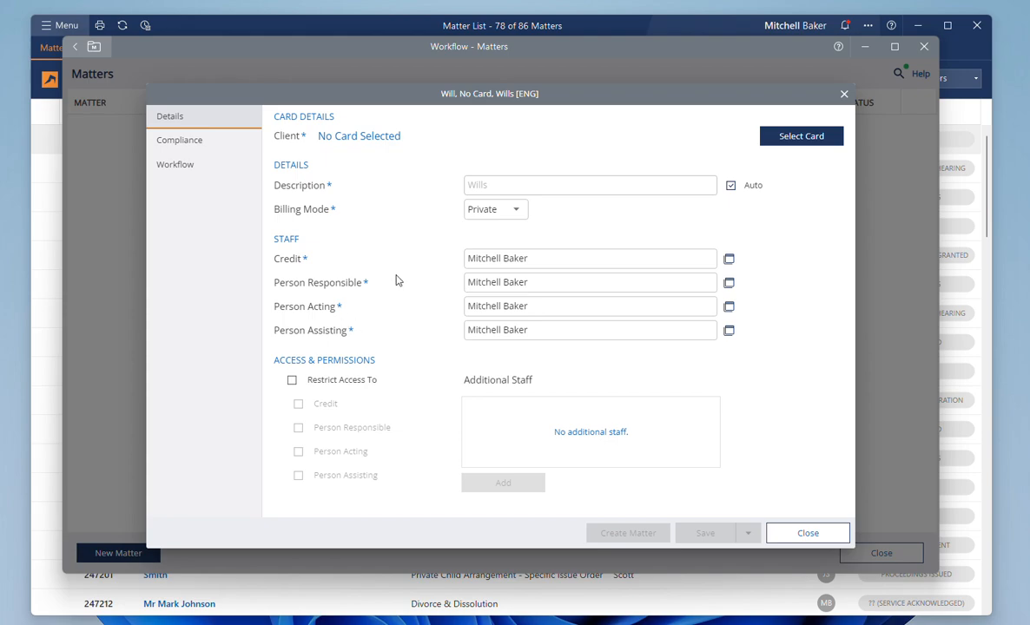
# Step: Examine the new matter's required client, description and billing mode fields, including the automatic description option and billing mode choices
pyautogui.moveTo(273, 134); pyautogui.dragTo(293, 139)
pyautogui.doubleClick(293, 136)
pyautogui.click(287, 139)
pyautogui.moveTo(275, 185); pyautogui.dragTo(357, 187)
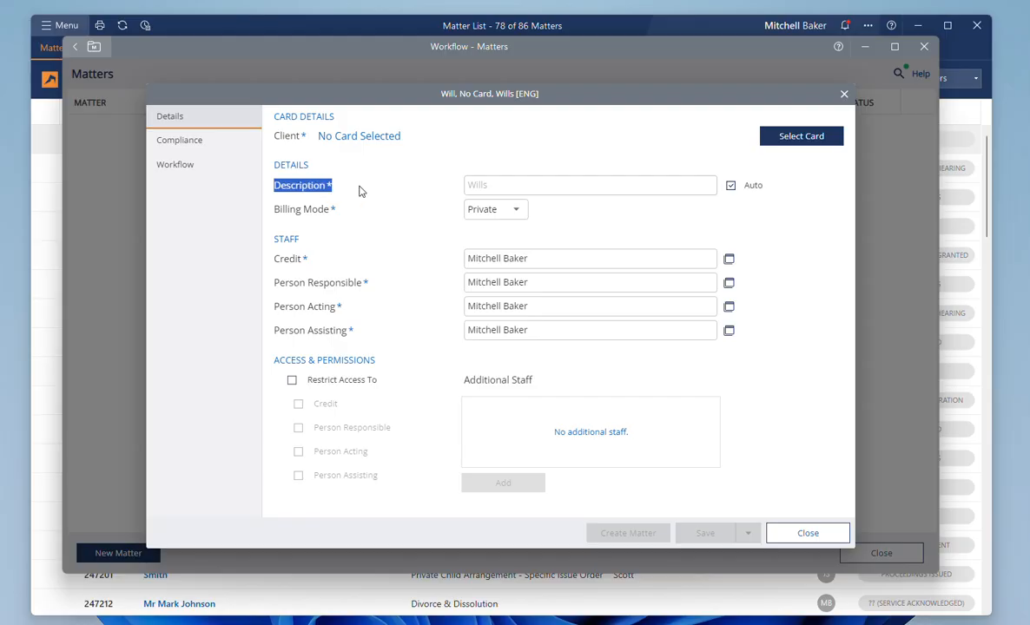
pyautogui.click(512, 191)
pyautogui.click(731, 186)
pyautogui.click(732, 186)
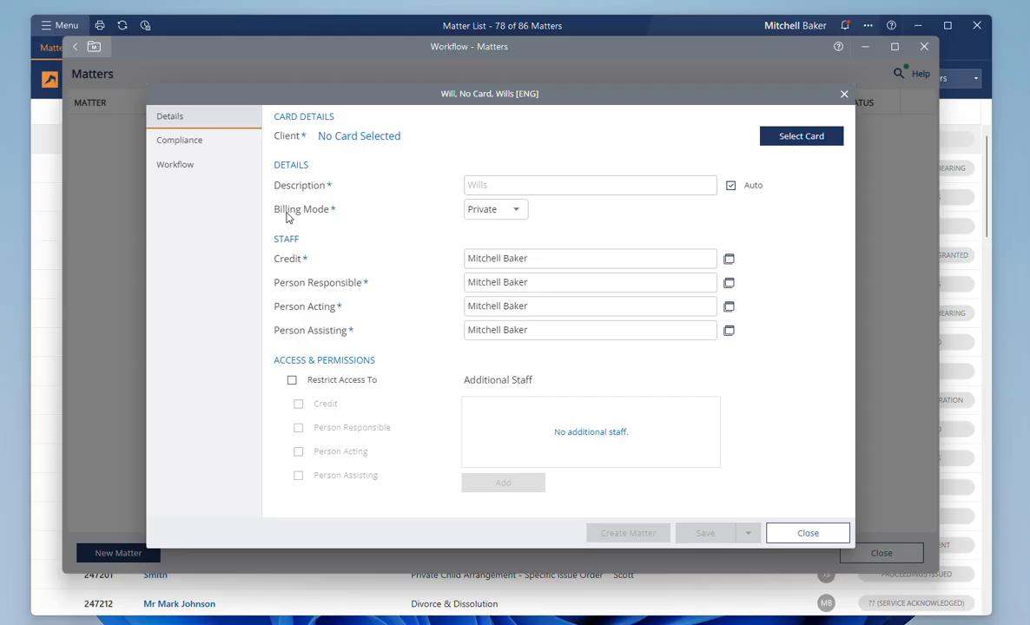
pyautogui.moveTo(286, 215); pyautogui.dragTo(334, 212)
pyautogui.click(365, 214)
pyautogui.click(505, 214)
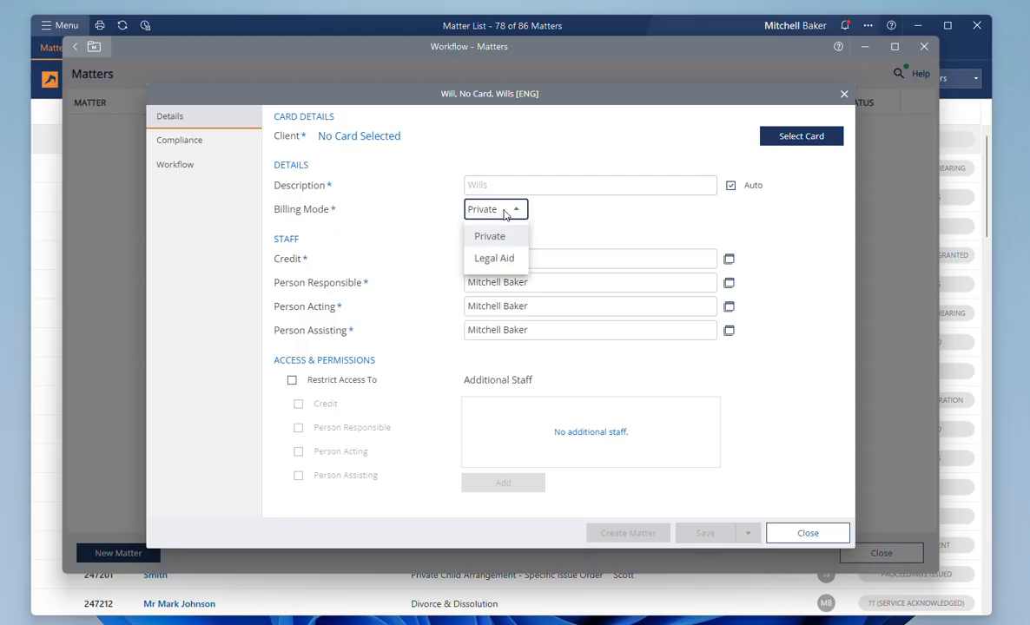
pyautogui.click(507, 213)
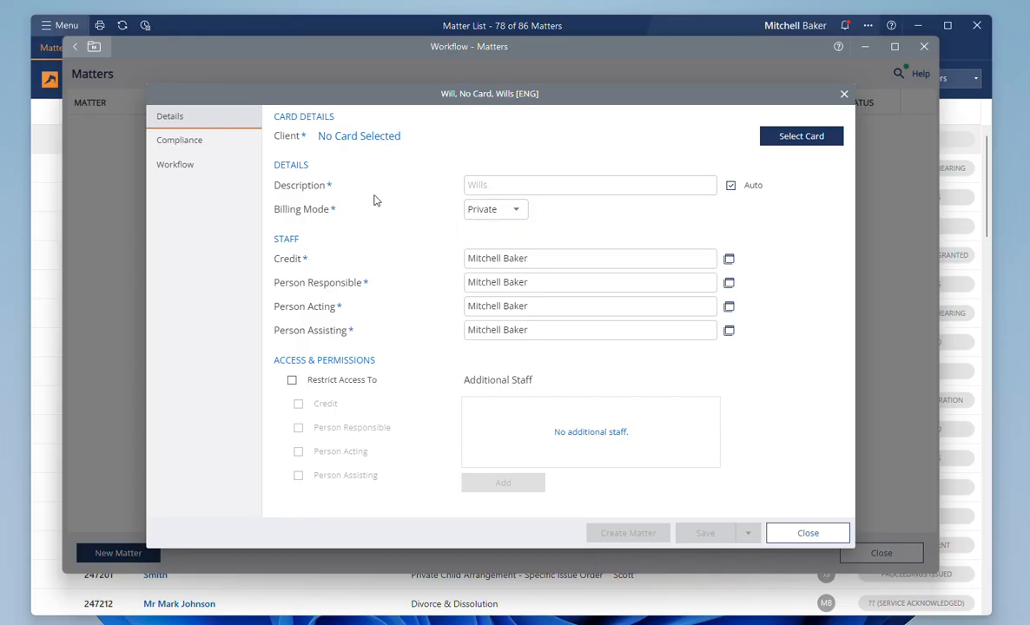
# Step: Review the new matter's staff assignments for credit, person responsible, person acting and person assisting
pyautogui.moveTo(294, 283); pyautogui.dragTo(341, 313)
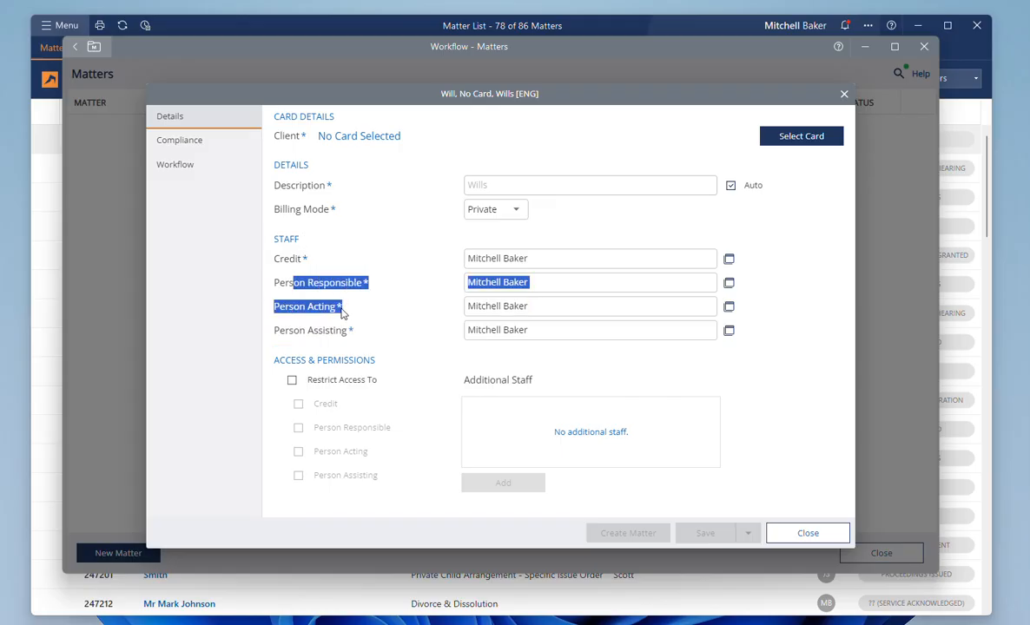
pyautogui.click(342, 333)
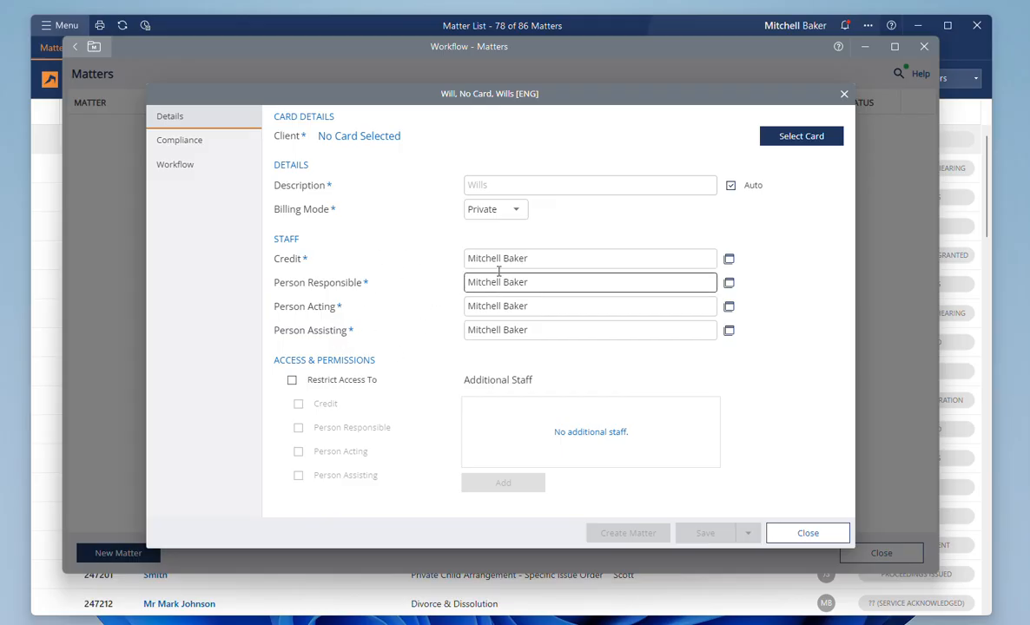
pyautogui.click(547, 259)
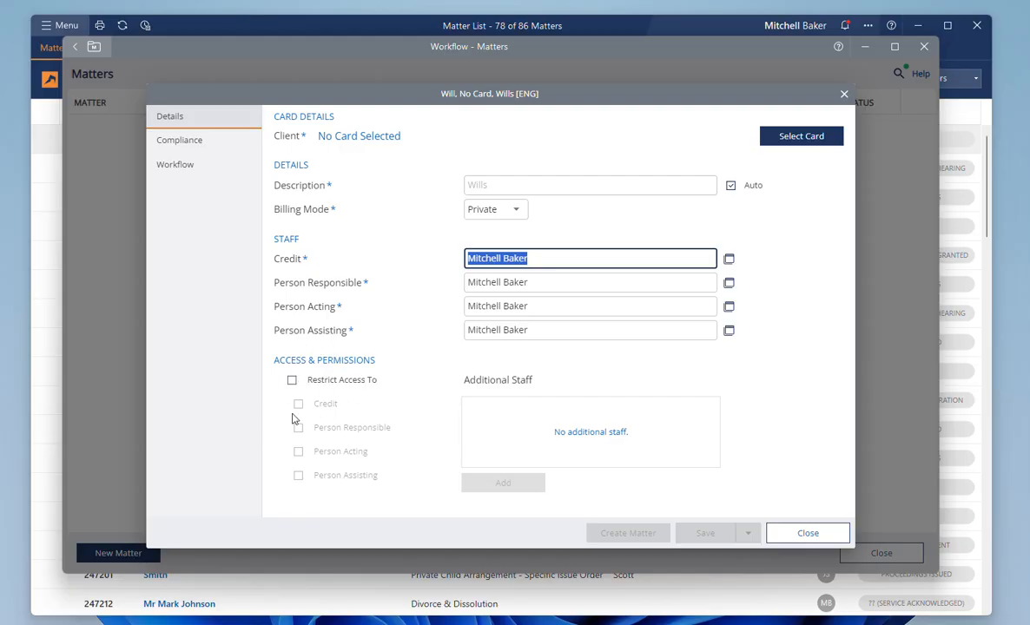
pyautogui.click(329, 297)
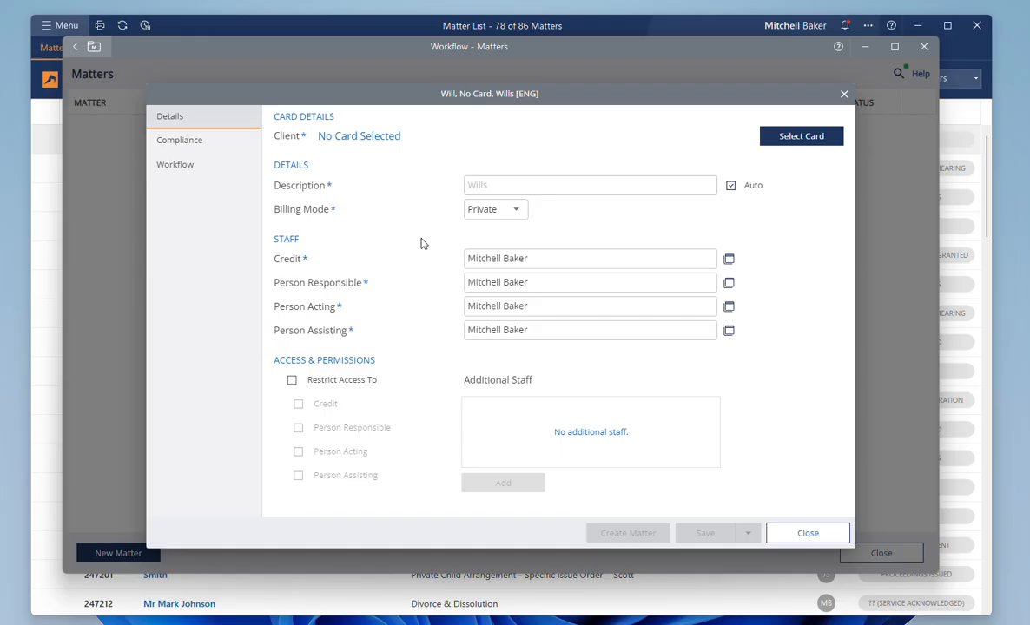
# Step: Record the conflict check as No Conflict, mark it complete and set its completion date to 09/07/2026
pyautogui.click(207, 145)
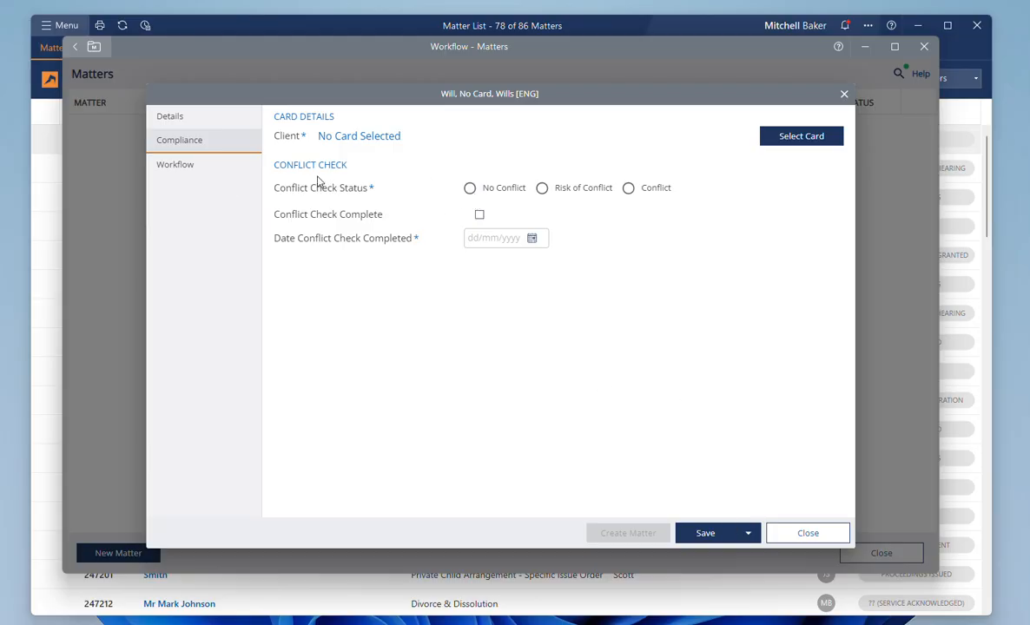
pyautogui.click(470, 189)
pyautogui.click(478, 214)
pyautogui.click(530, 240)
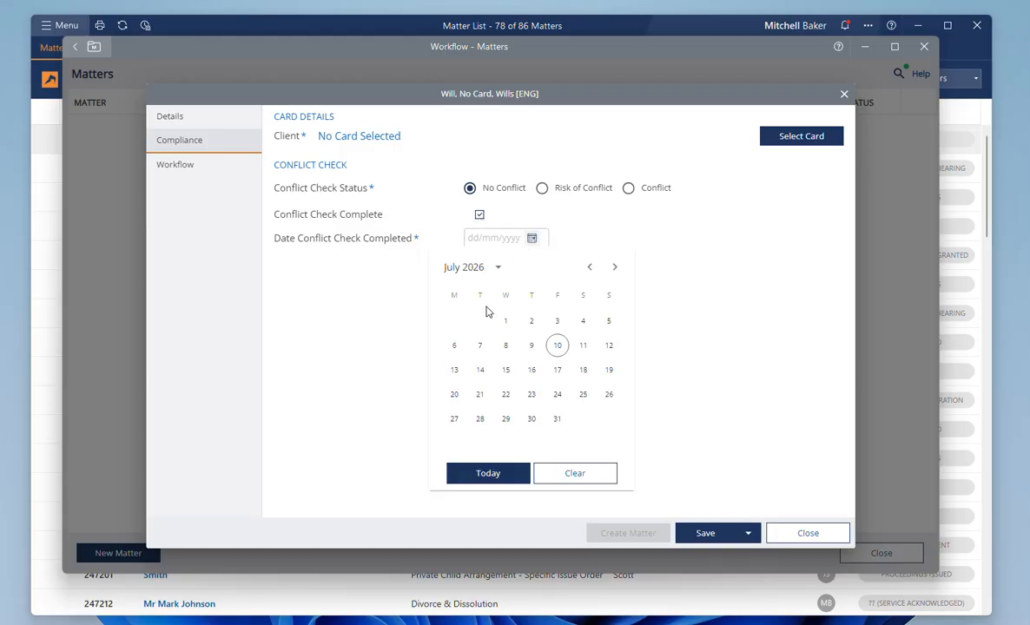
pyautogui.click(532, 348)
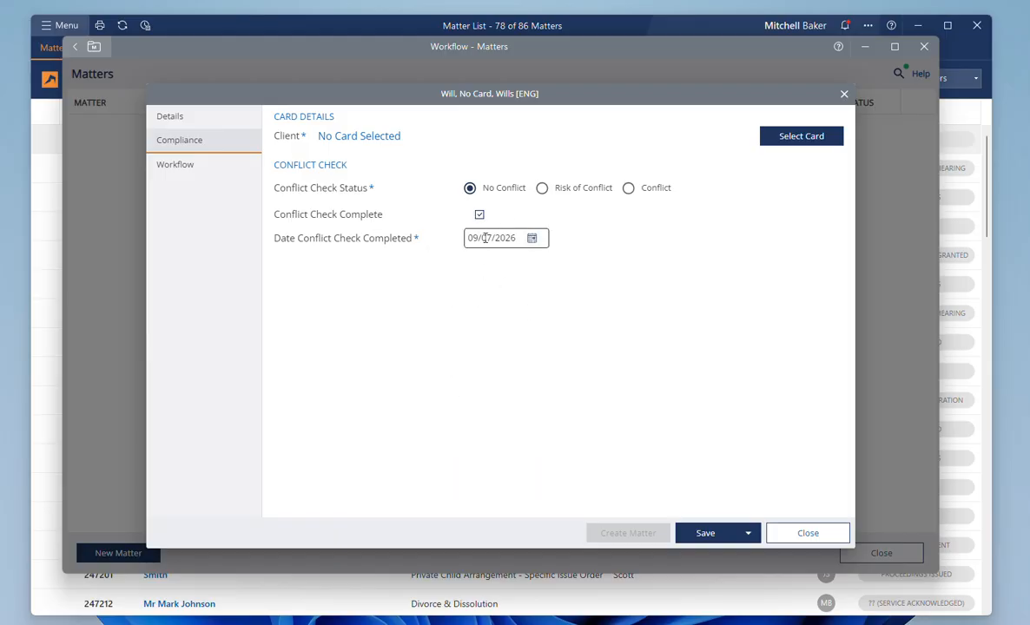
# Step: Assign the Wills - Mirror will V2.0 workflow to the new matter and return to its details
pyautogui.click(191, 164)
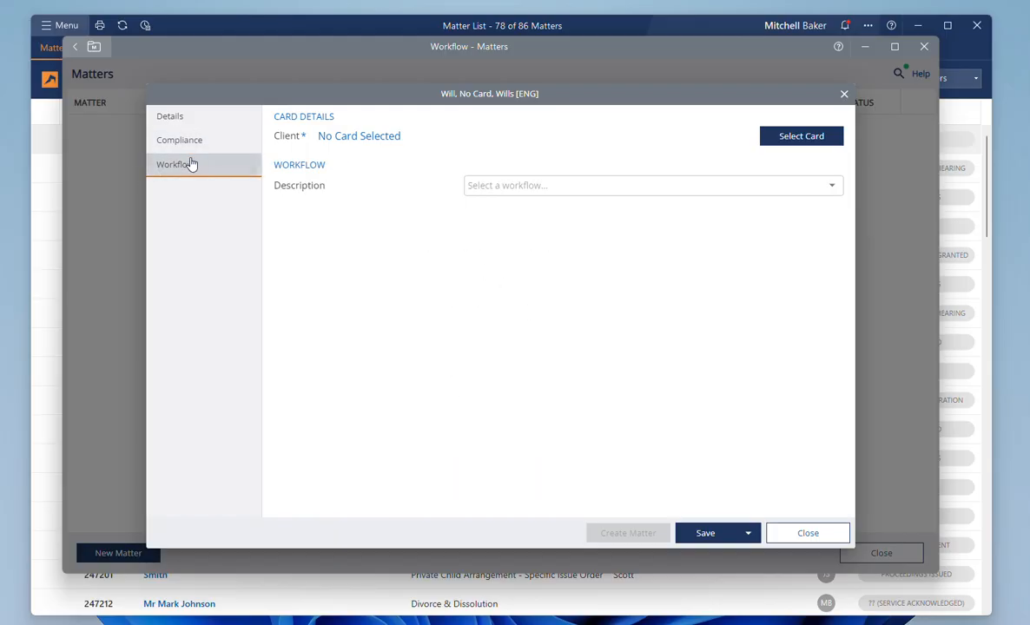
pyautogui.click(497, 188)
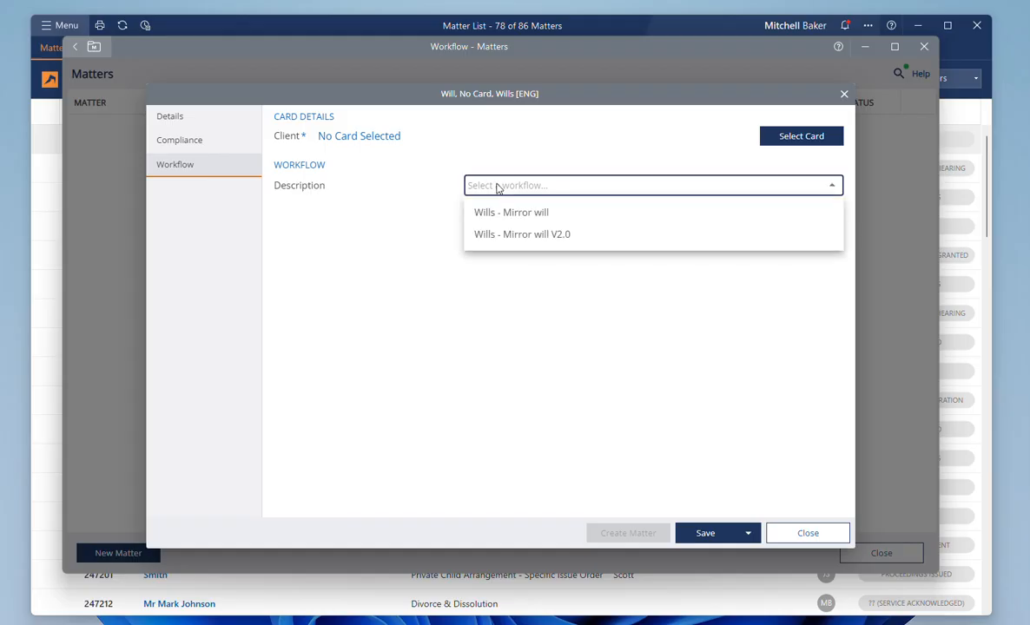
pyautogui.click(501, 237)
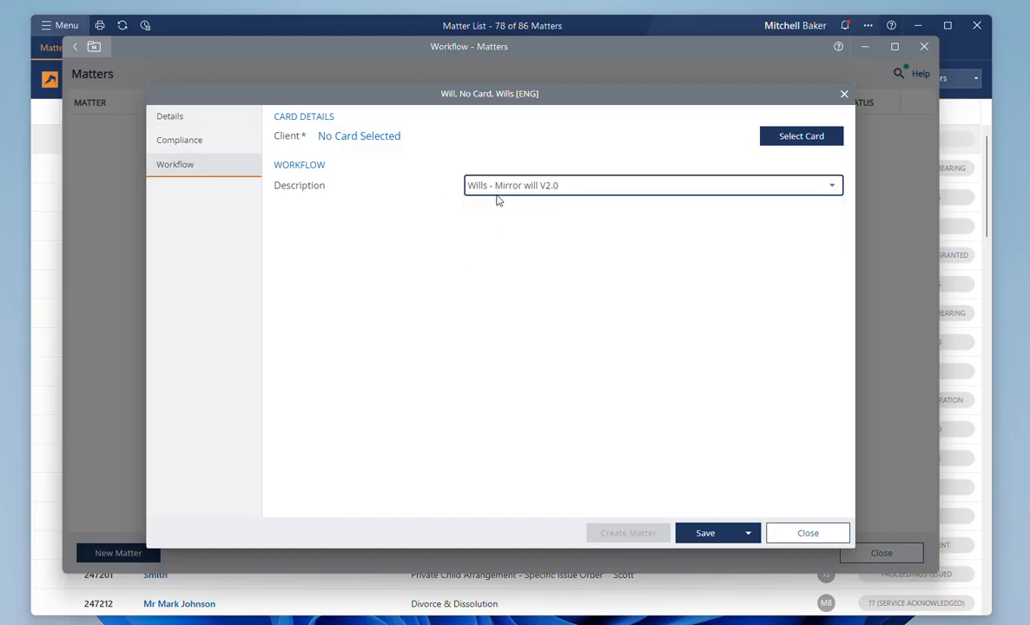
pyautogui.click(178, 118)
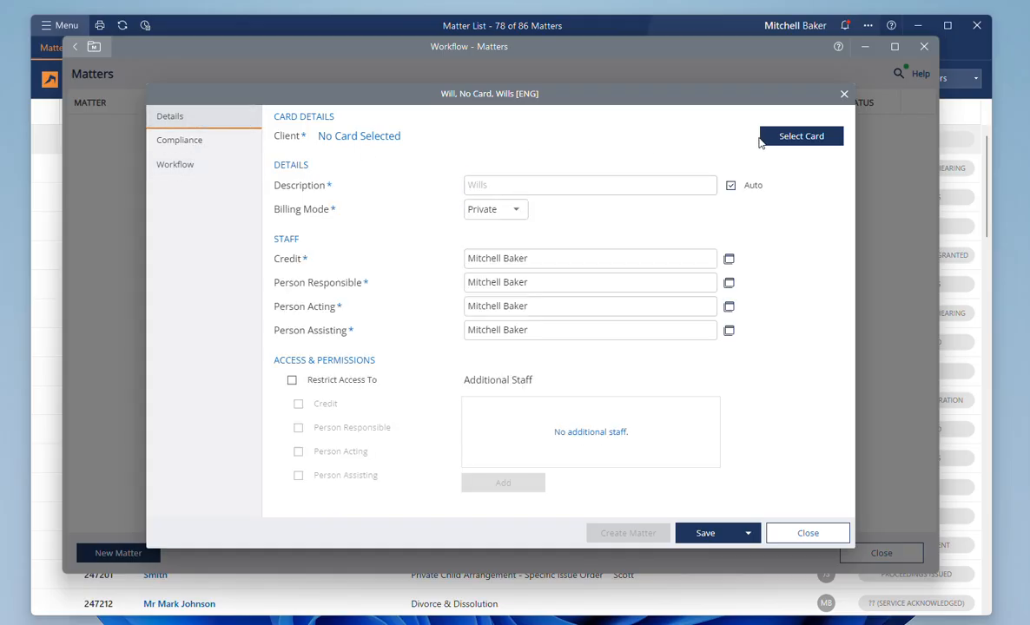
# Step: Search the cards by the client's first name and assign the matching card as the new matter's client
pyautogui.click(763, 136)
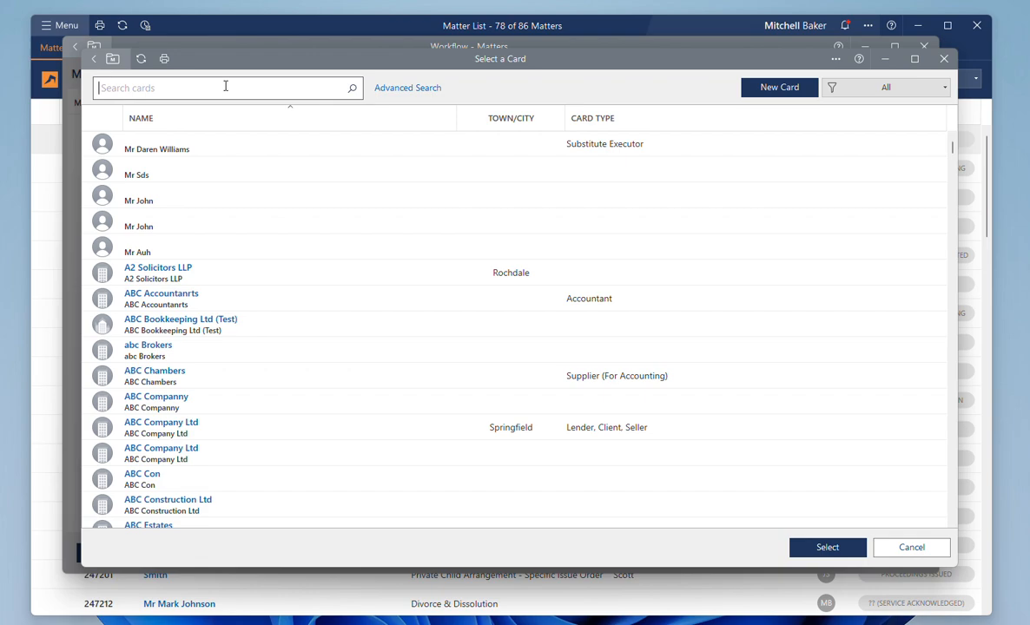
pyautogui.write('tony')
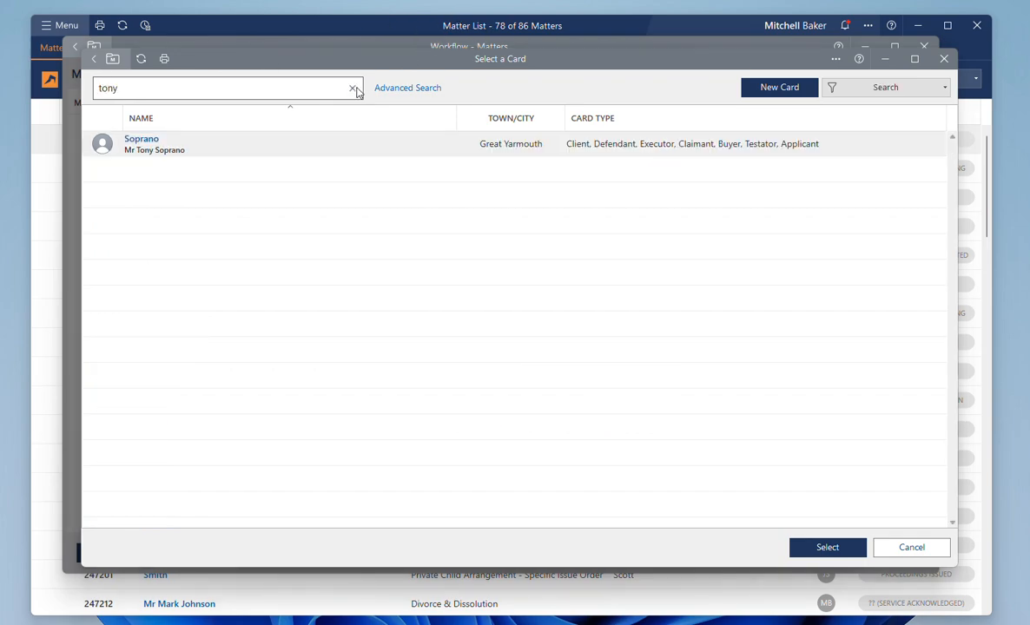
pyautogui.click(313, 144)
pyautogui.click(821, 548)
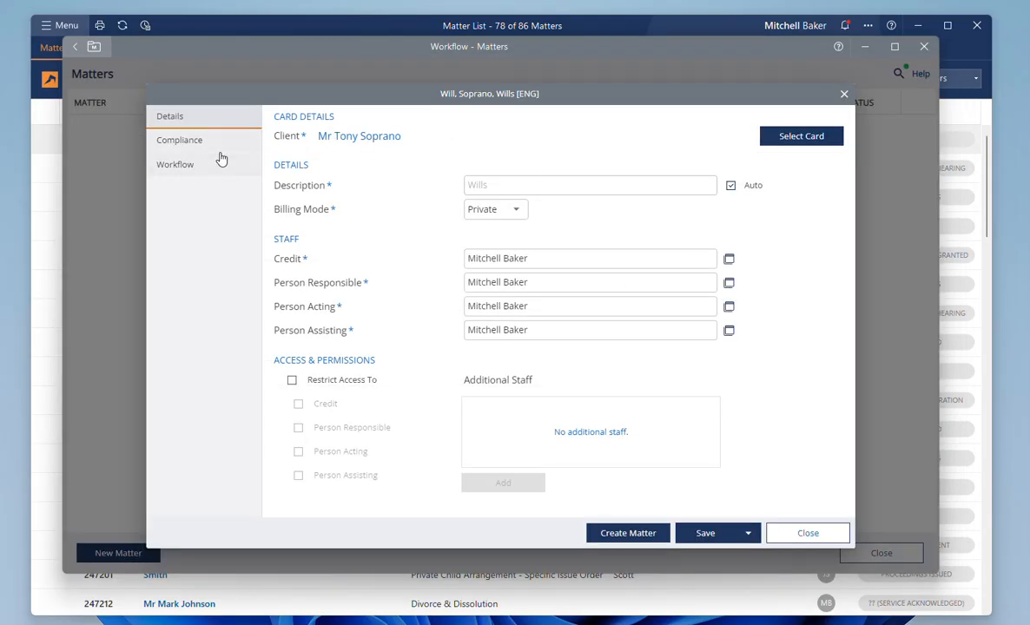
# Step: Check the new matter's workflow and conflict check details, save it without creating the matter and return to the workflow matters list
pyautogui.click(218, 169)
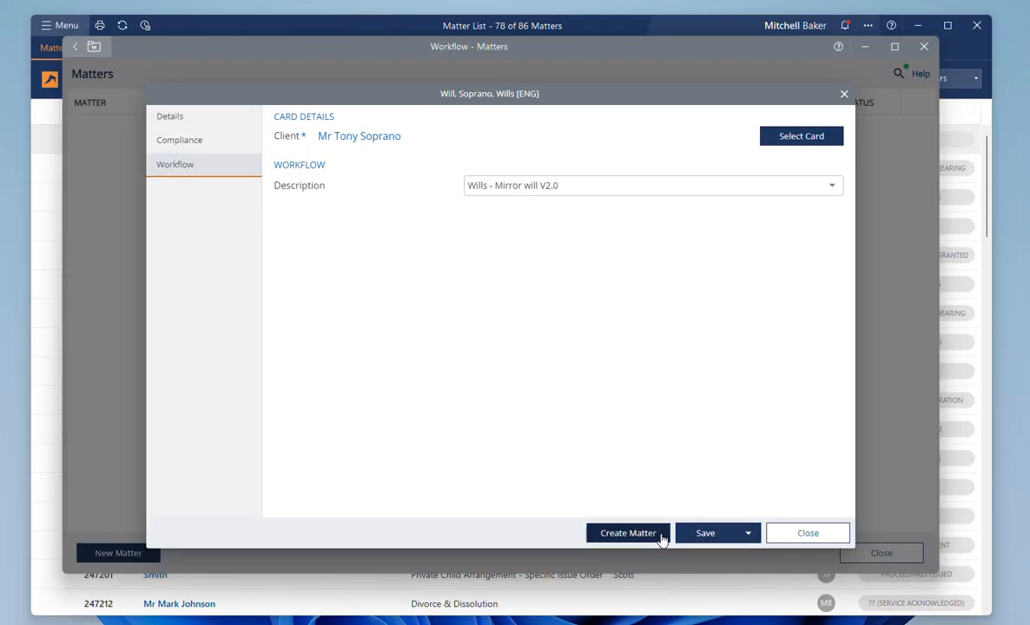
pyautogui.click(176, 144)
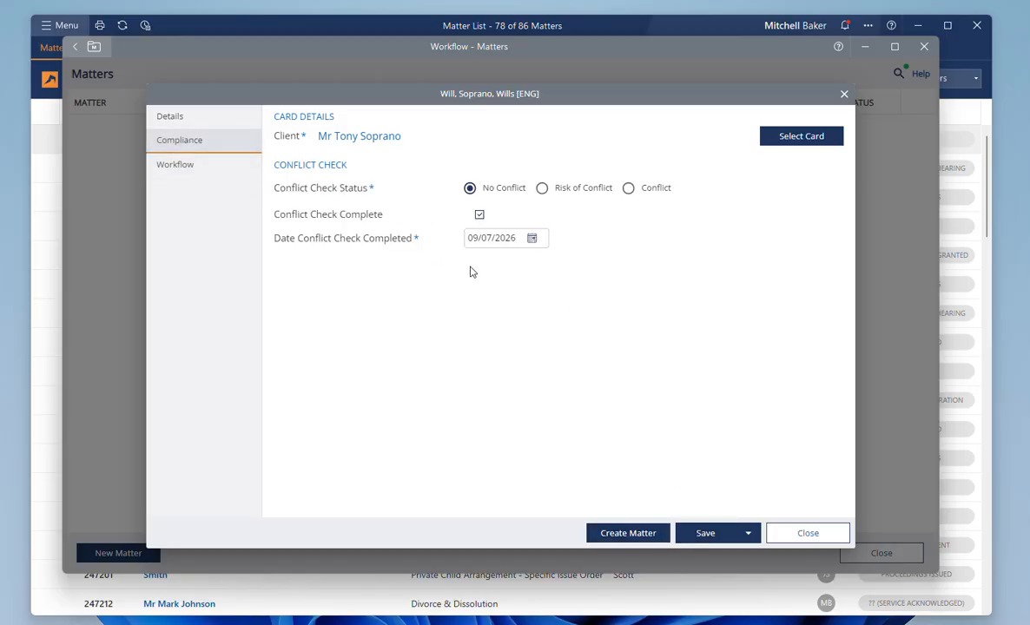
pyautogui.click(708, 535)
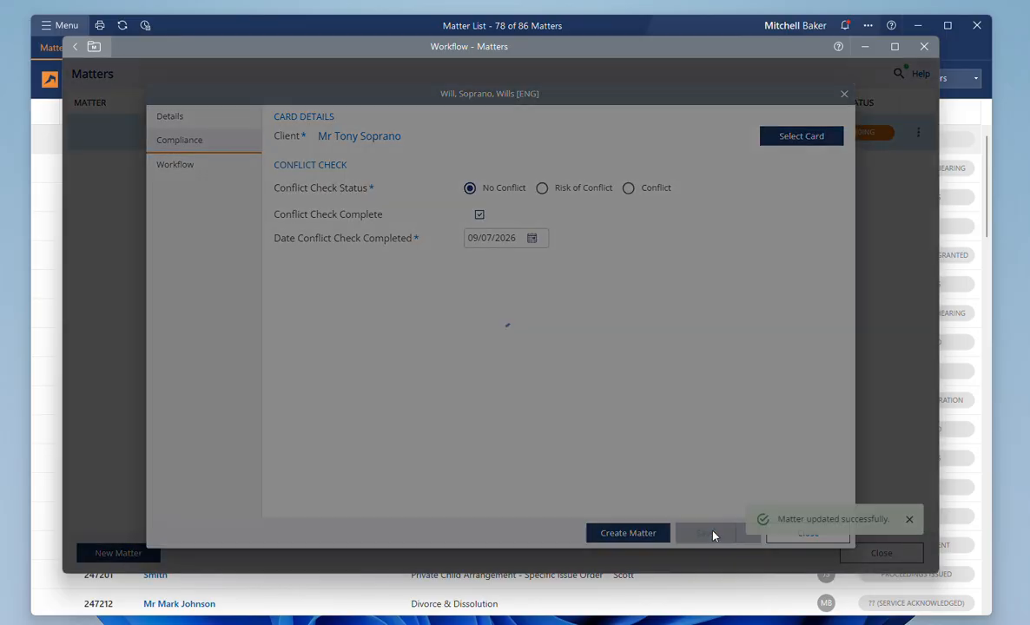
pyautogui.click(844, 95)
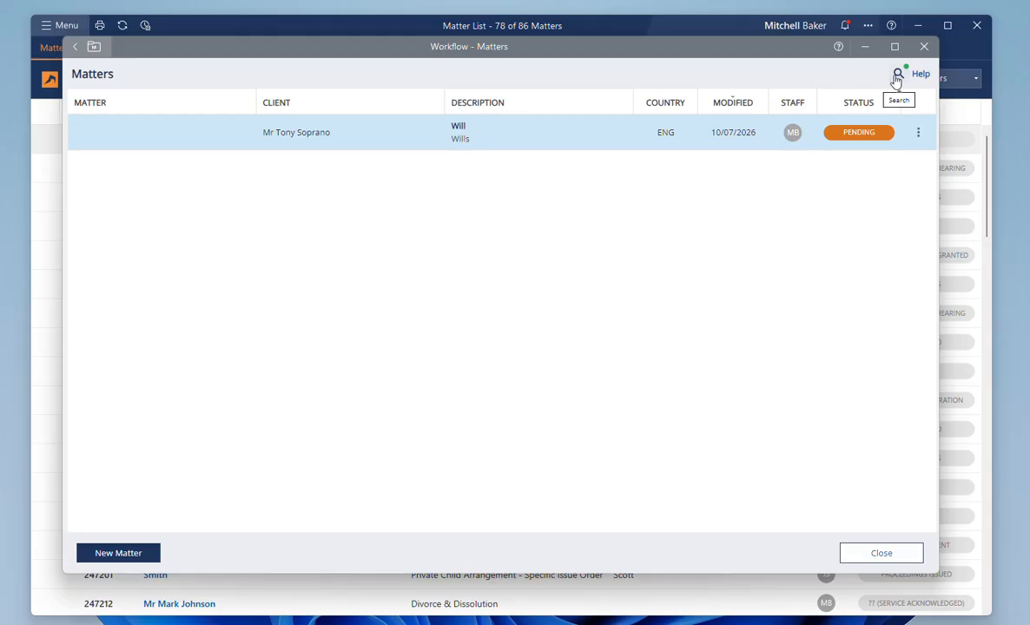
# Step: Reopen the saved Will entry in the workflow matters list and review its workflow and compliance details
pyautogui.moveTo(687, 48)
pyautogui.mouseDown()
pyautogui.moveTo(668, 62)
pyautogui.moveTo(681, 57)
pyautogui.mouseUp()
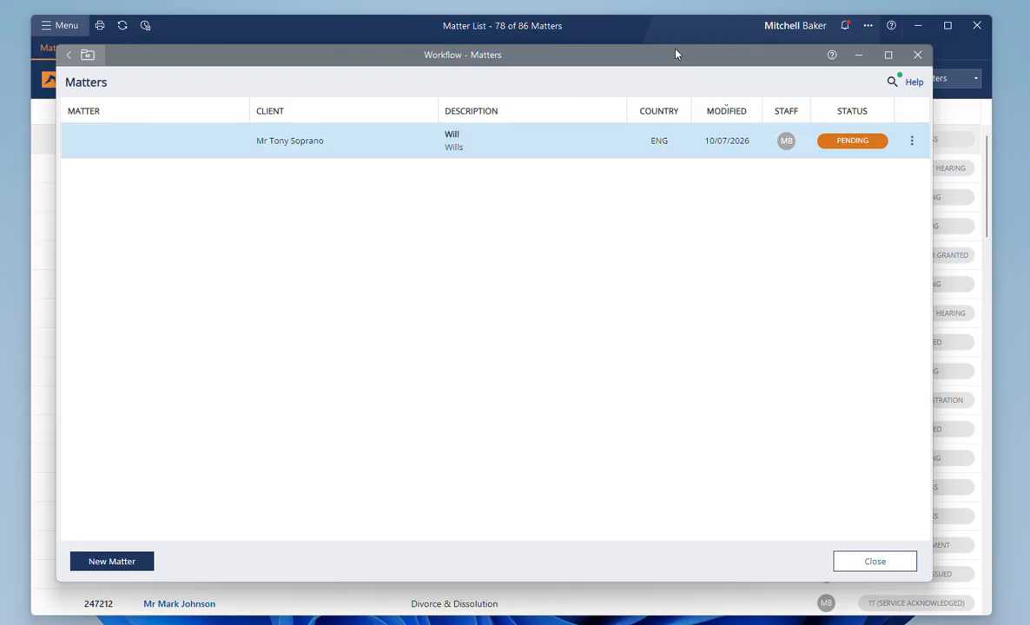
pyautogui.doubleClick(478, 144)
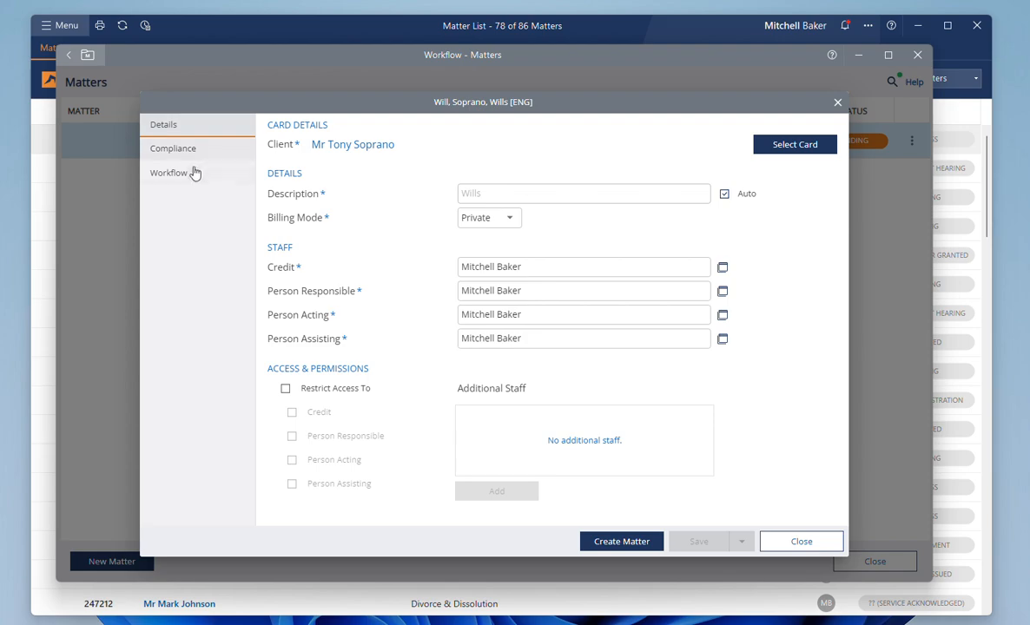
pyautogui.click(194, 173)
pyautogui.click(196, 151)
pyautogui.click(231, 172)
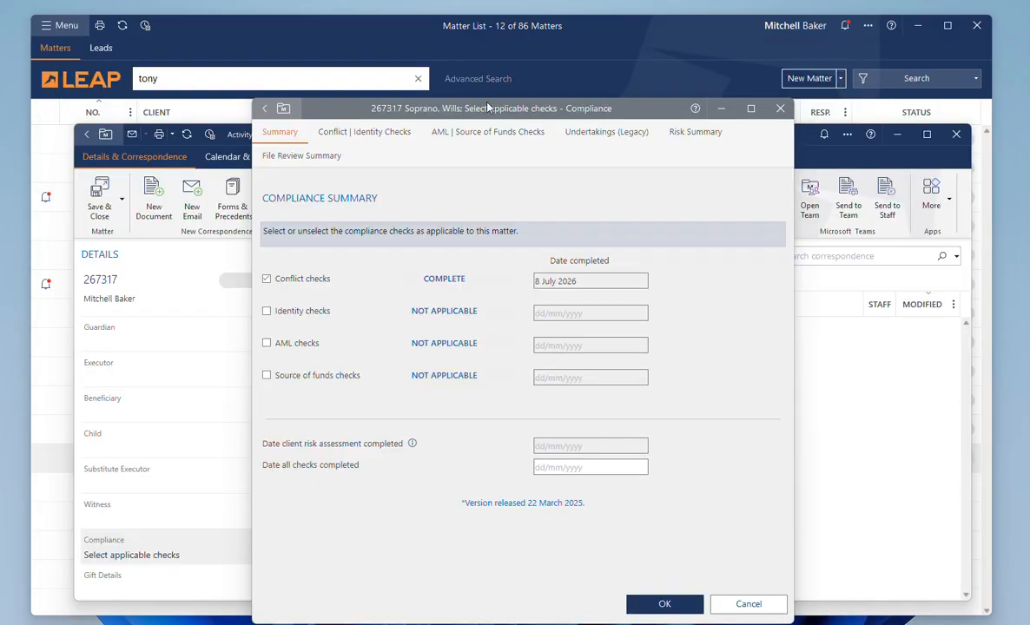
# Step: Review the conflict check status, notes and completion date in the existing Wills matter's compliance record
pyautogui.moveTo(487, 107)
pyautogui.mouseDown()
pyautogui.moveTo(472, 101)
pyautogui.moveTo(501, 86)
pyautogui.moveTo(487, 99)
pyautogui.mouseUp()
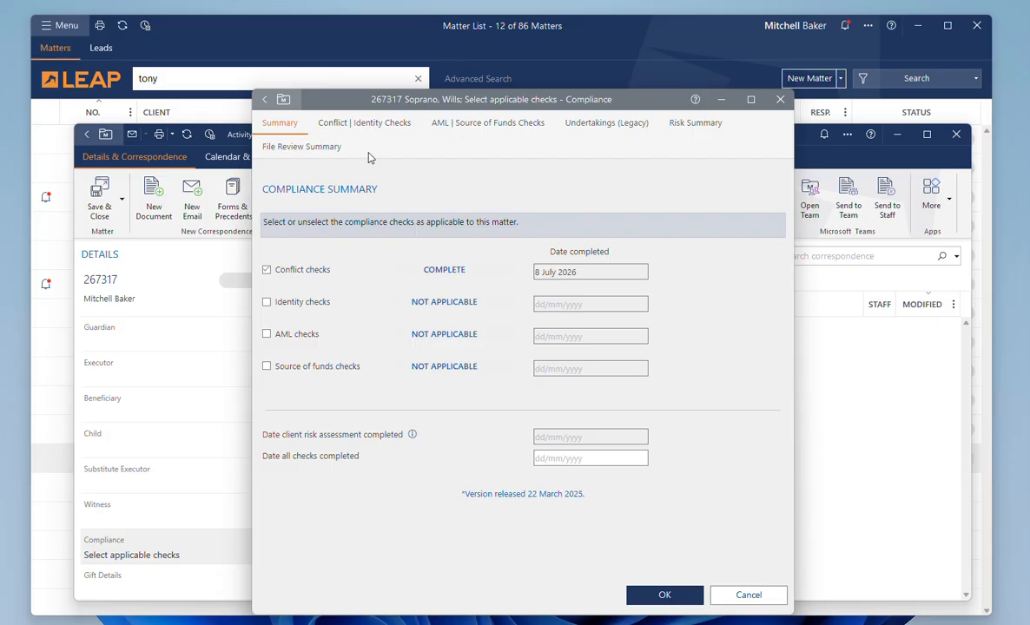
pyautogui.click(356, 124)
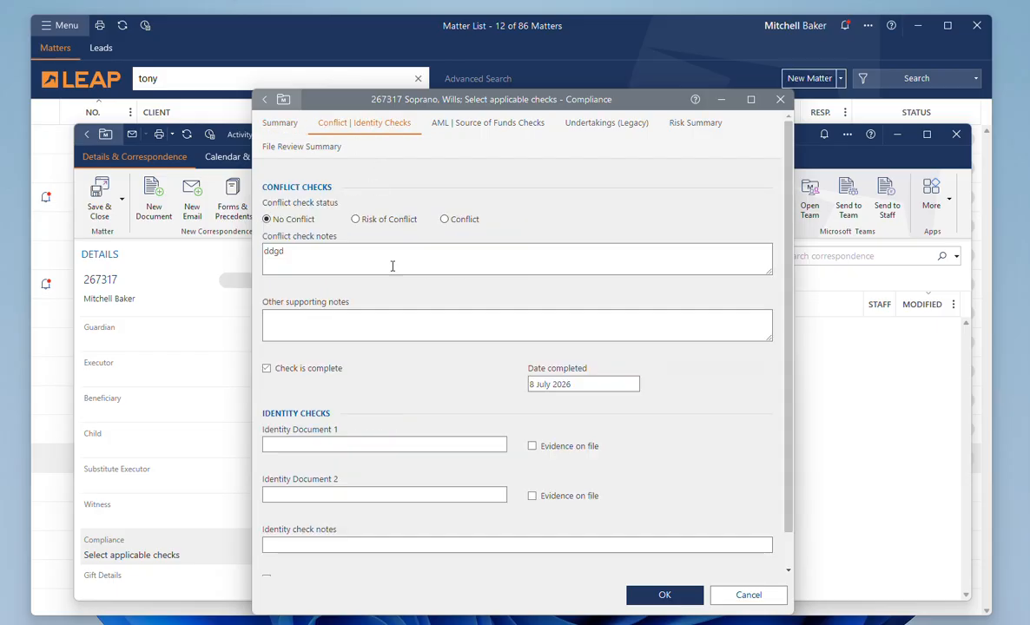
pyautogui.doubleClick(302, 257)
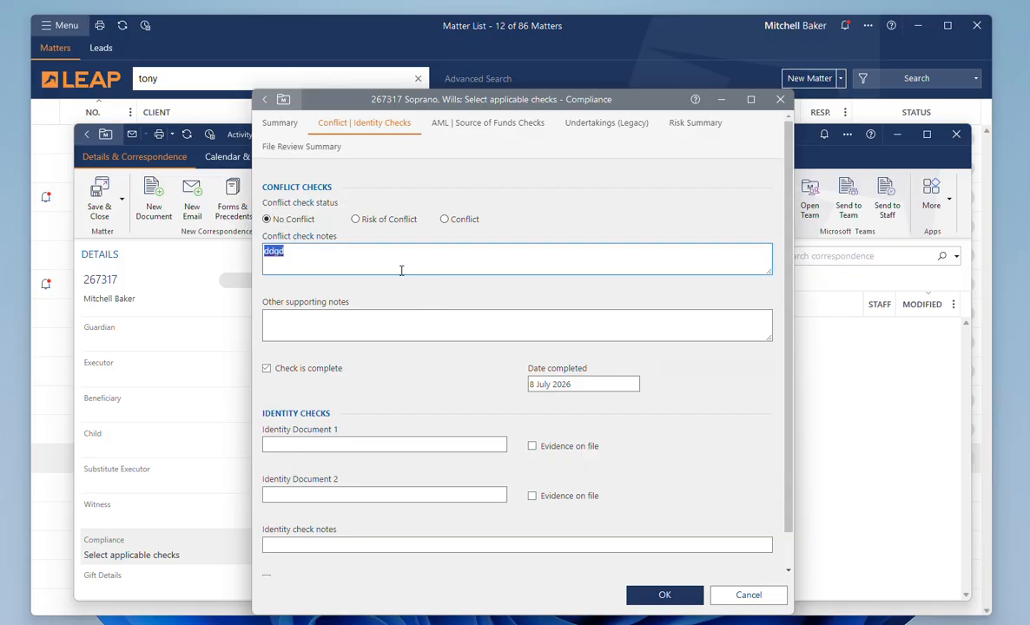
# Step: Mark identity, AML and source of funds checks as applicable in the compliance summary and confirm the changes
pyautogui.click(280, 122)
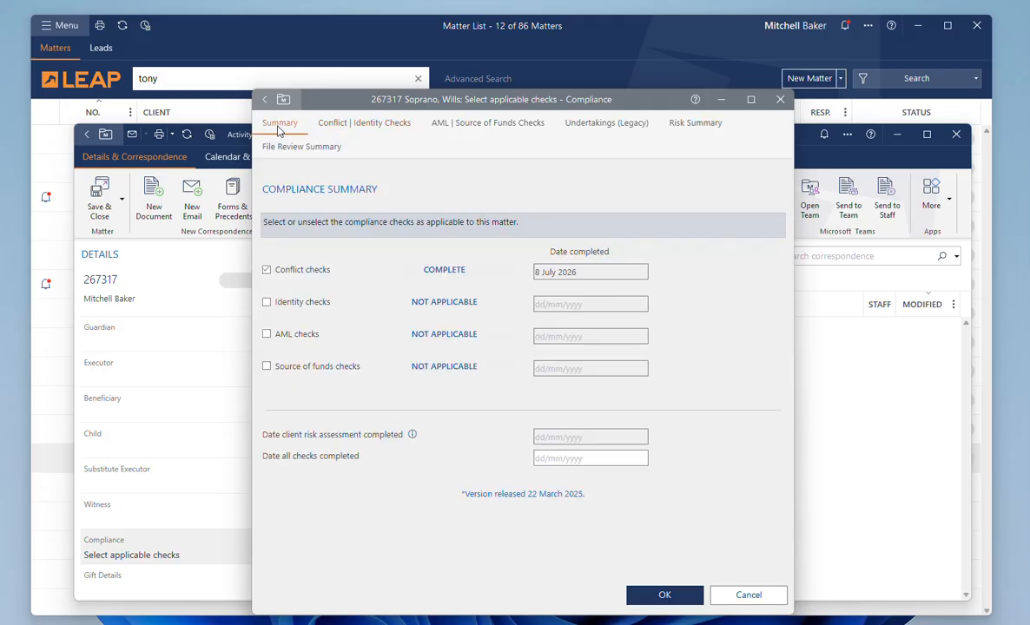
pyautogui.click(267, 302)
pyautogui.click(267, 337)
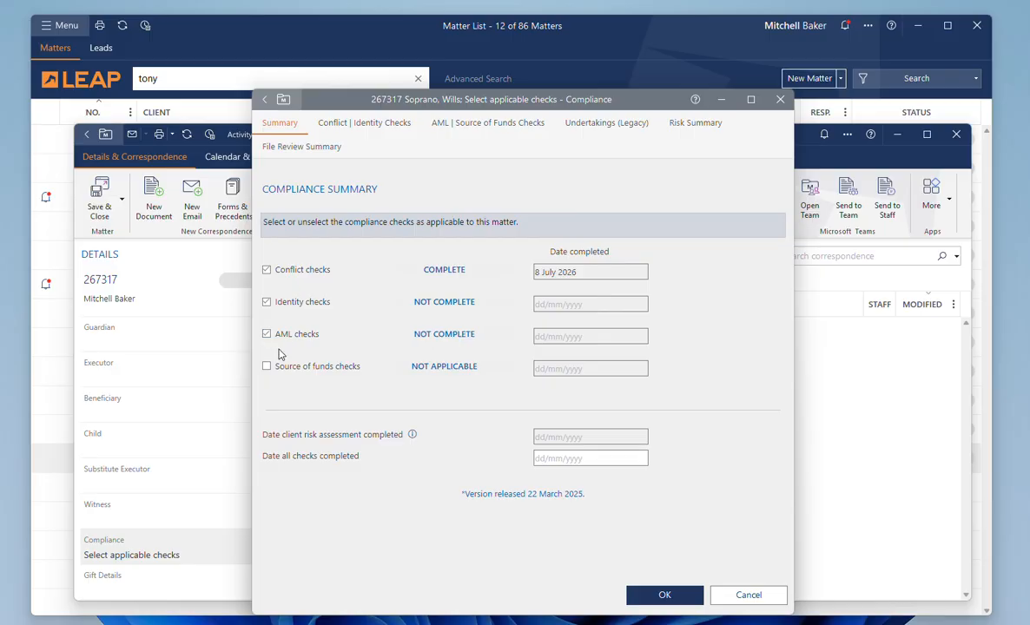
pyautogui.click(266, 367)
pyautogui.click(665, 595)
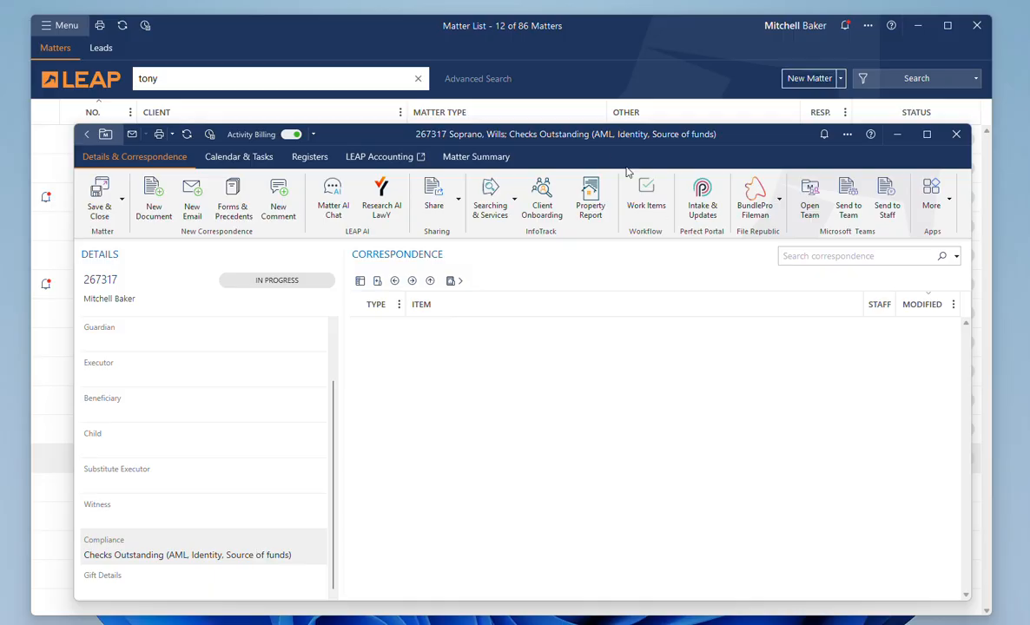
# Step: Start a matter from the Estate Disputes recurring template to view its preset correspondence folders, and close it without keeping it
pyautogui.moveTo(555, 126); pyautogui.dragTo(545, 127)
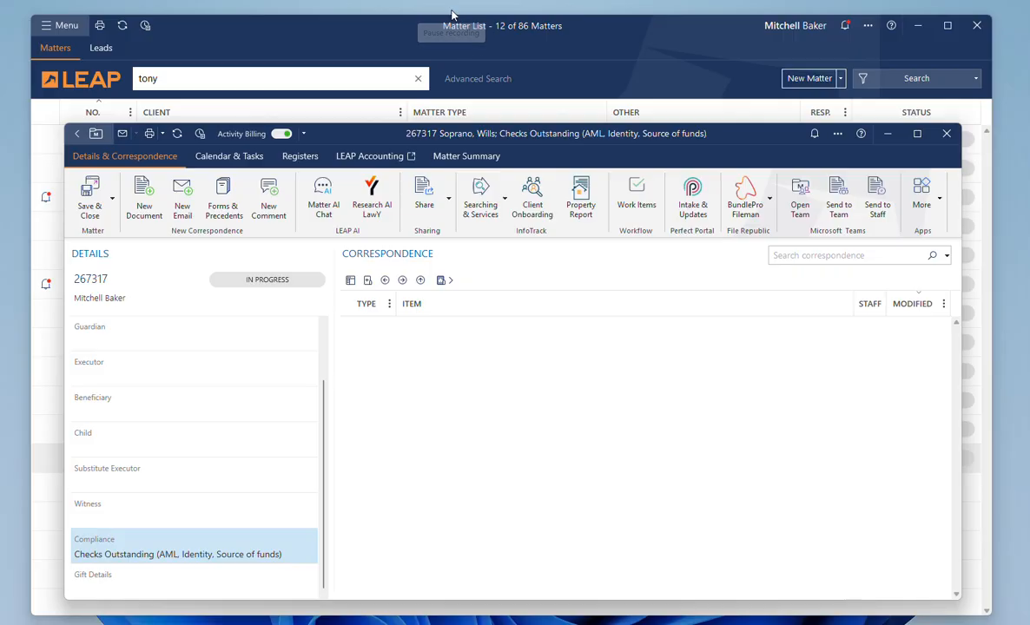
pyautogui.moveTo(459, 140); pyautogui.dragTo(427, 147)
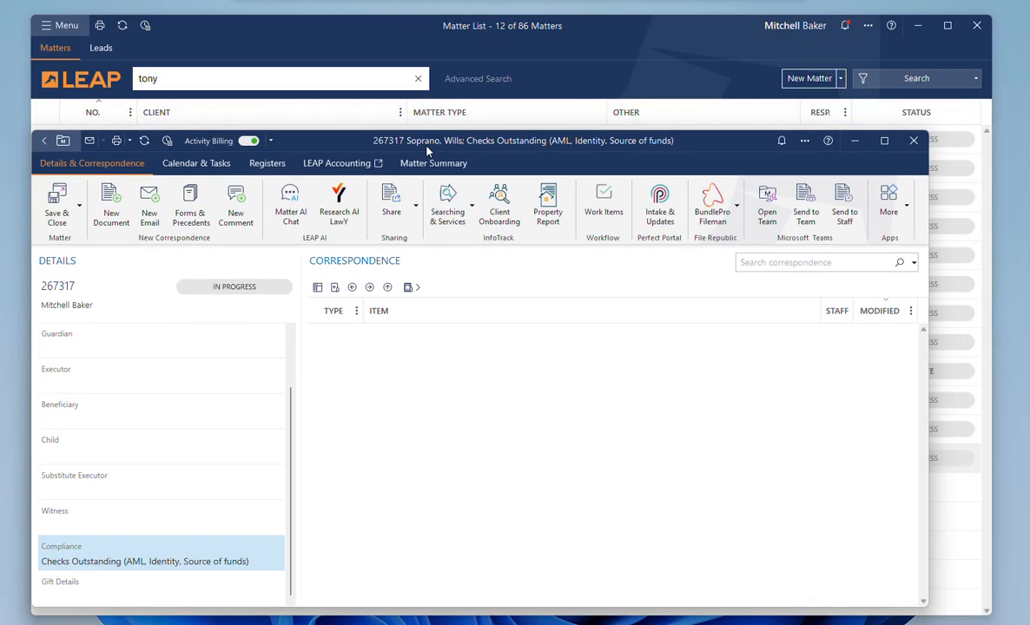
pyautogui.click(855, 141)
pyautogui.click(841, 78)
pyautogui.moveTo(847, 117)
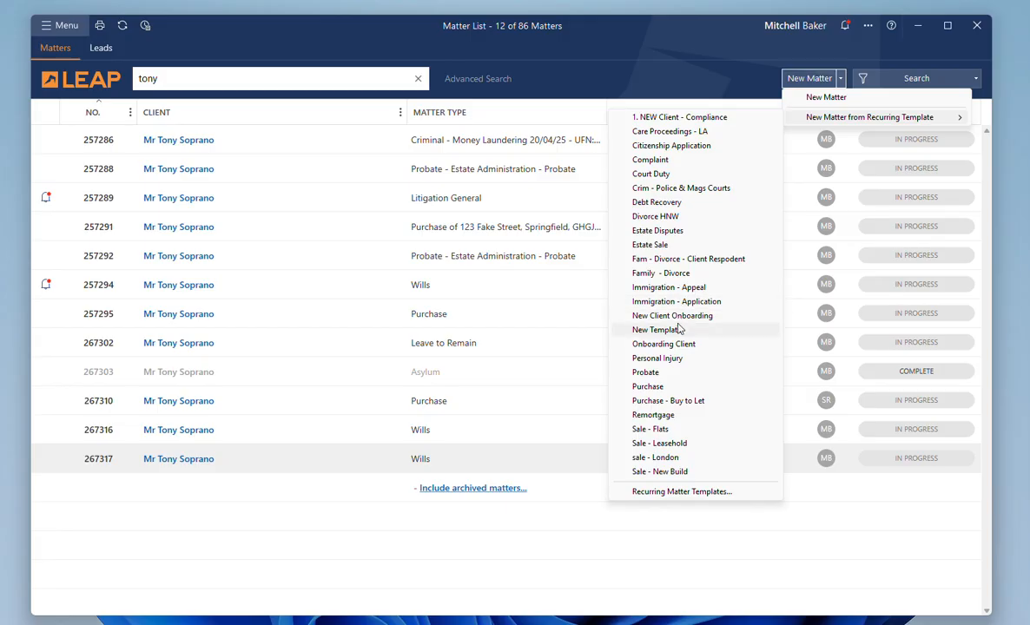
pyautogui.click(674, 231)
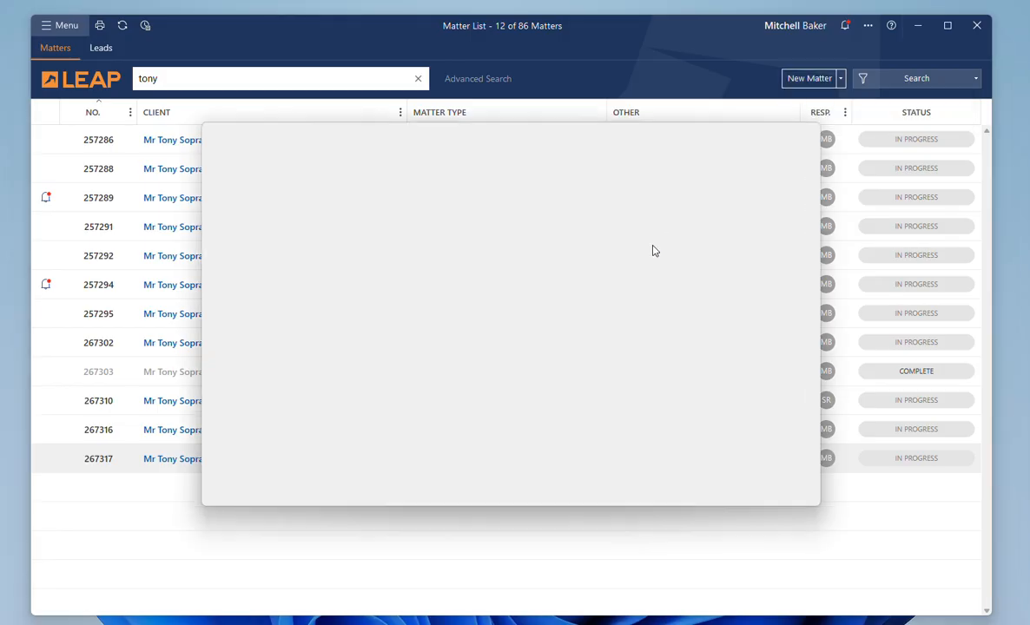
pyautogui.click(662, 486)
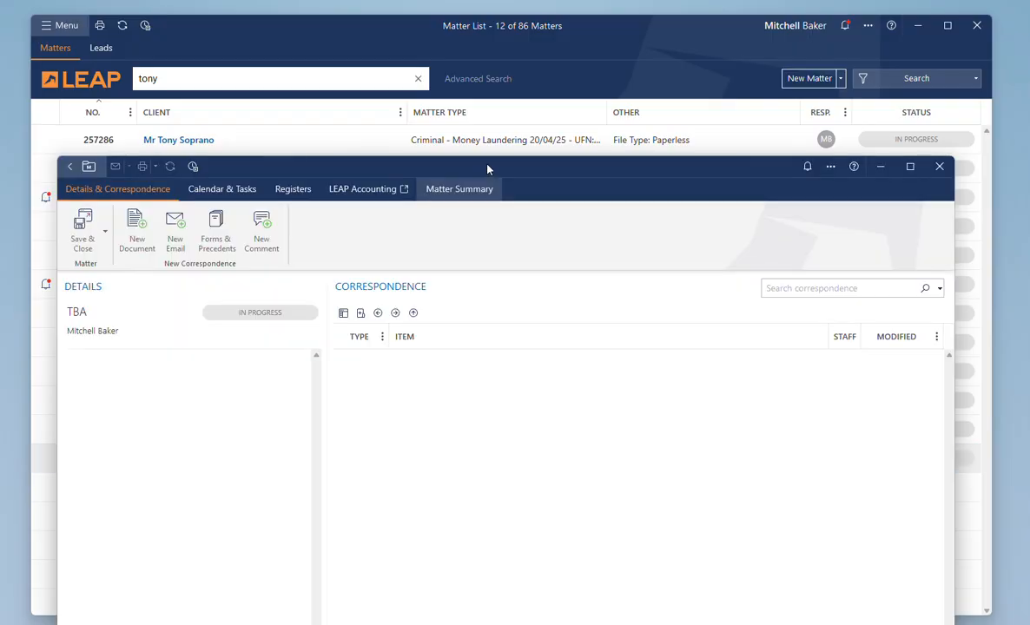
pyautogui.moveTo(487, 169); pyautogui.dragTo(499, 104)
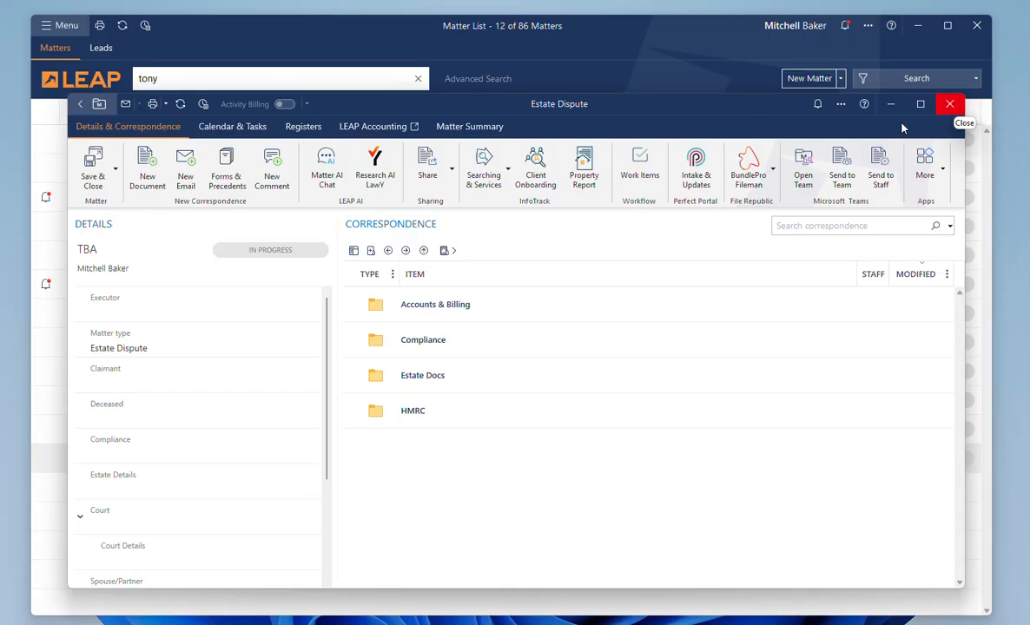
pyautogui.click(947, 104)
pyautogui.click(553, 394)
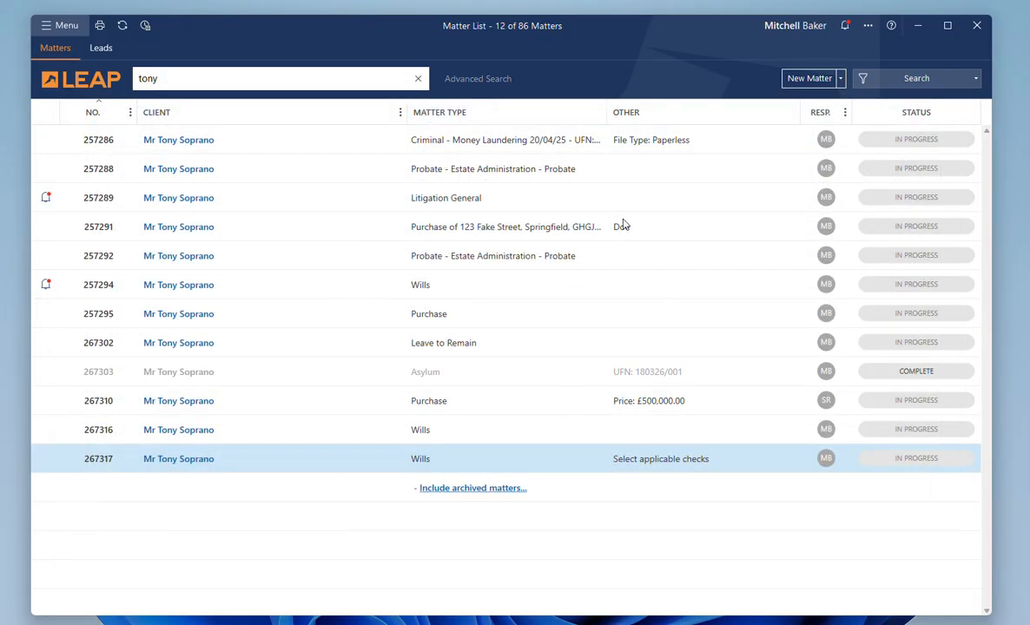
# Step: Reopen the Wills matter, switch to File Explorer and open the Case Folder Structure folder alongside it
pyautogui.doubleClick(443, 461)
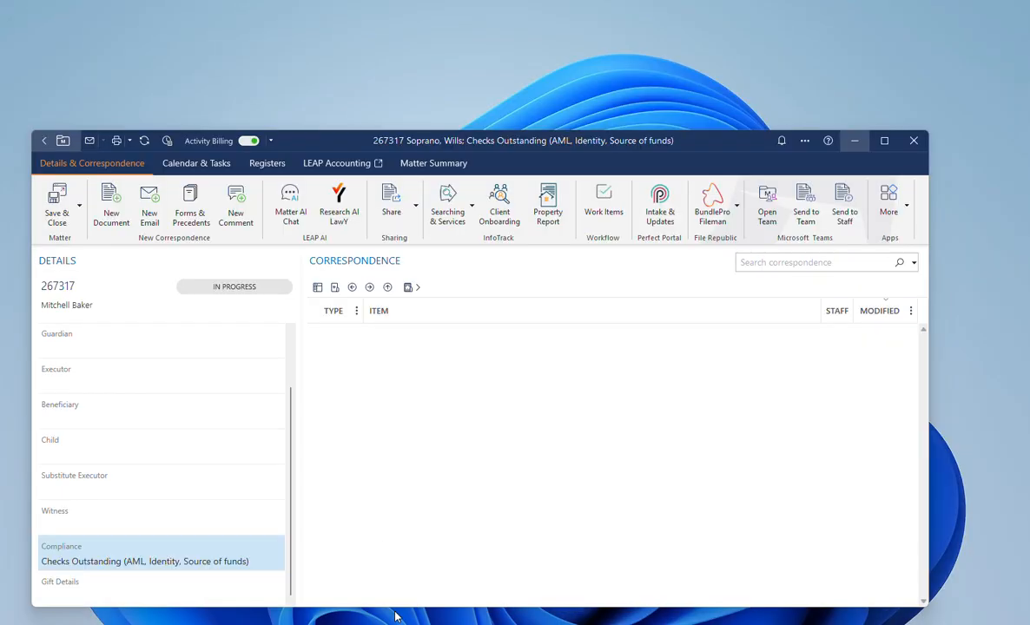
pyautogui.moveTo(494, 146); pyautogui.dragTo(505, 126)
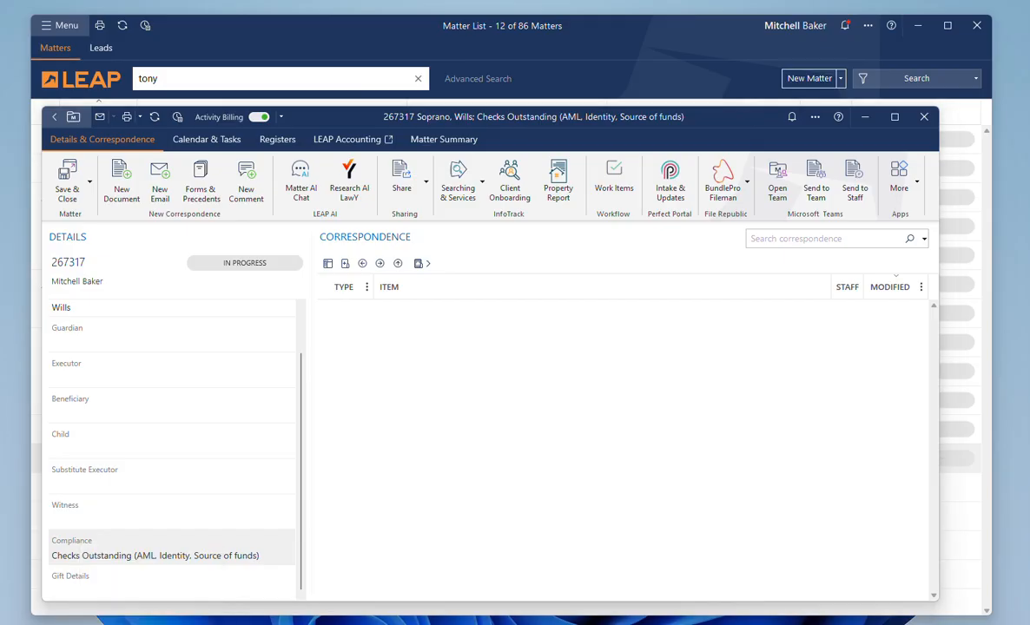
pyautogui.moveTo(0, 213); pyautogui.dragTo(615, 129)
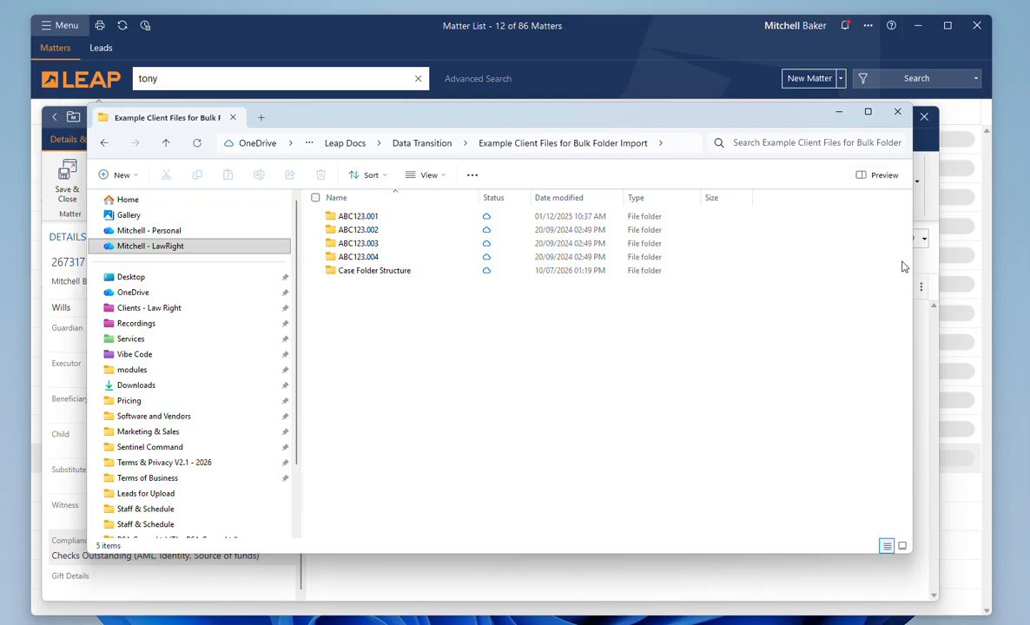
pyautogui.moveTo(893, 265); pyautogui.dragTo(722, 261)
pyautogui.moveTo(546, 113); pyautogui.dragTo(835, 152)
pyautogui.doubleClick(683, 298)
pyautogui.moveTo(695, 343); pyautogui.dragTo(604, 239)
pyautogui.click(695, 400)
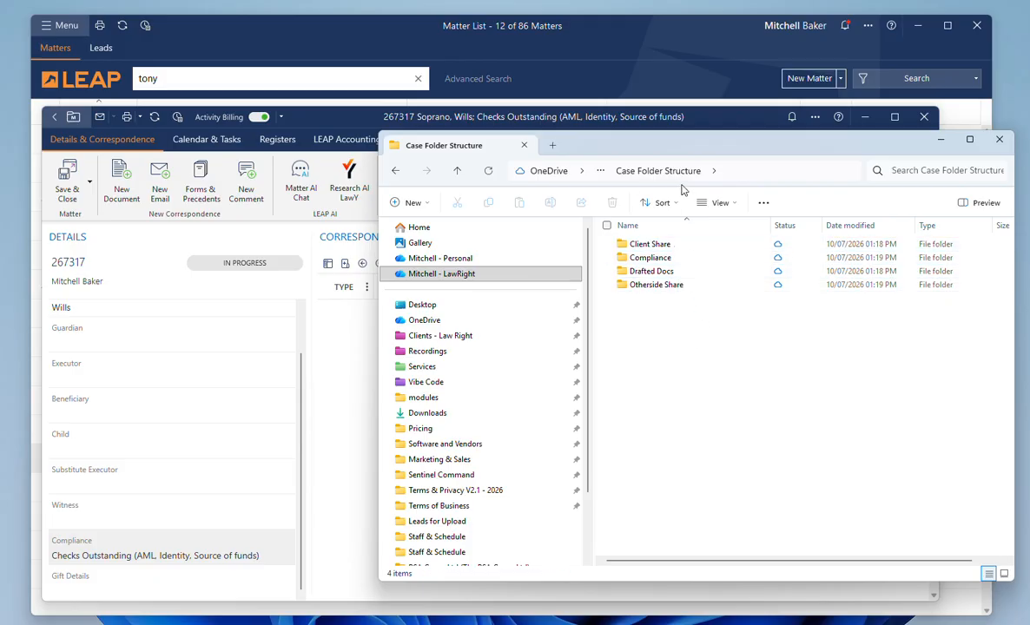
# Step: Import the Client Share, Compliance, Drafted Docs and Otherside Share folders into the Wills matter's correspondence
pyautogui.moveTo(608, 139); pyautogui.dragTo(700, 149)
pyautogui.moveTo(739, 373); pyautogui.dragTo(766, 235)
pyautogui.moveTo(814, 262); pyautogui.dragTo(388, 413)
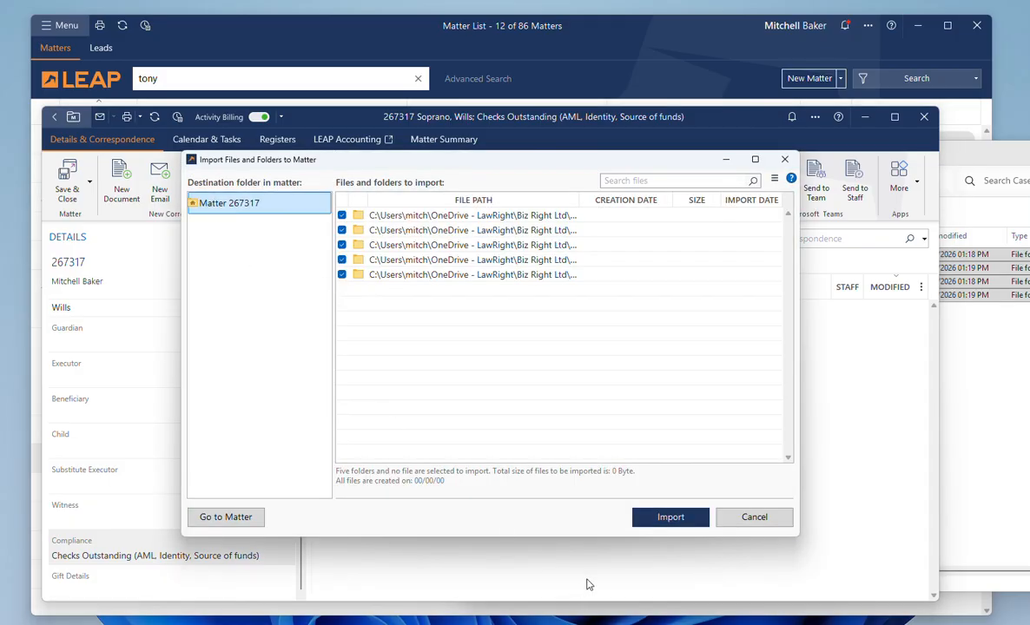
pyautogui.click(637, 520)
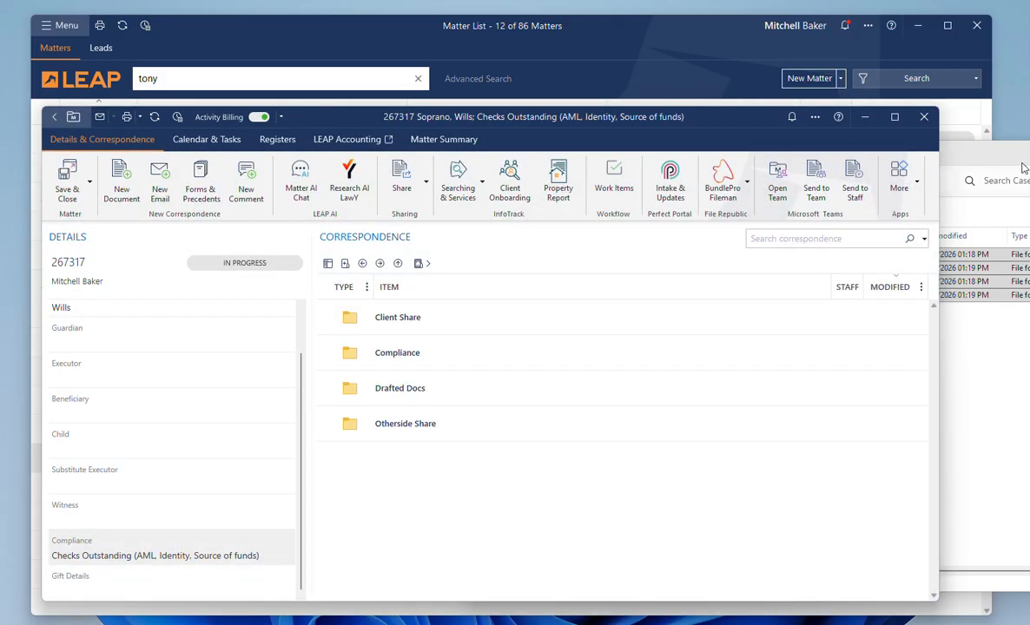
pyautogui.click(1026, 163)
pyautogui.moveTo(666, 141); pyautogui.dragTo(651, 125)
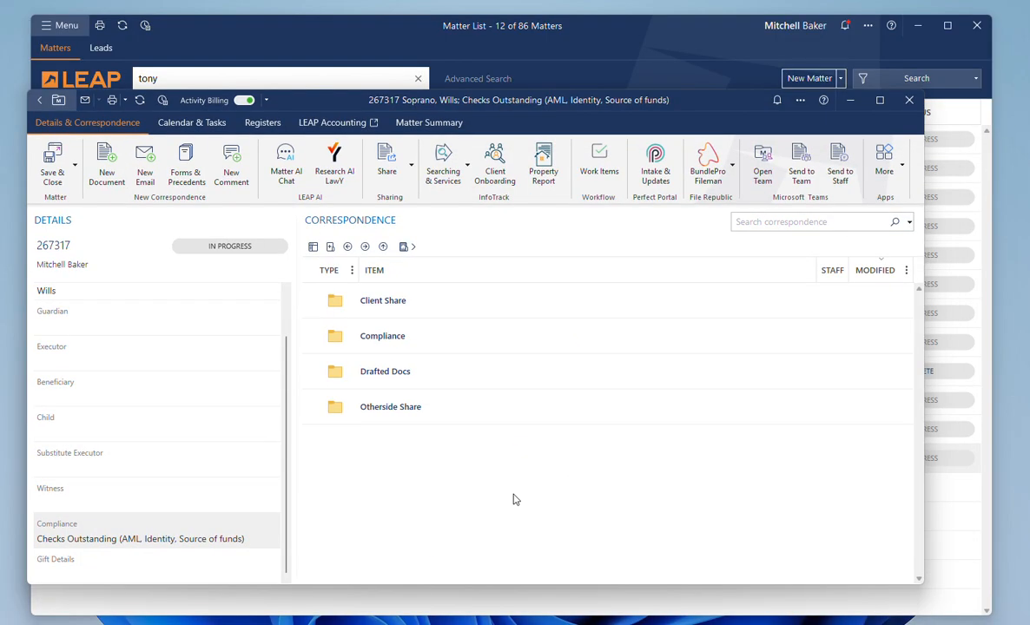
# Step: Look over the Compliance and Otherside Share folders in the matter's correspondence
pyautogui.click(417, 337)
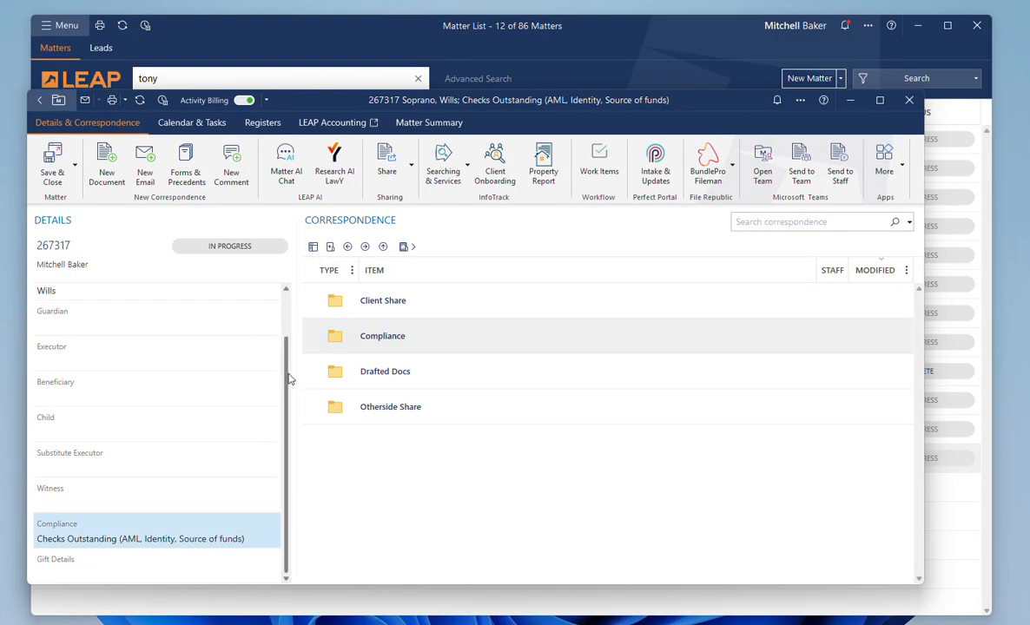
pyautogui.click(413, 339)
pyautogui.click(413, 407)
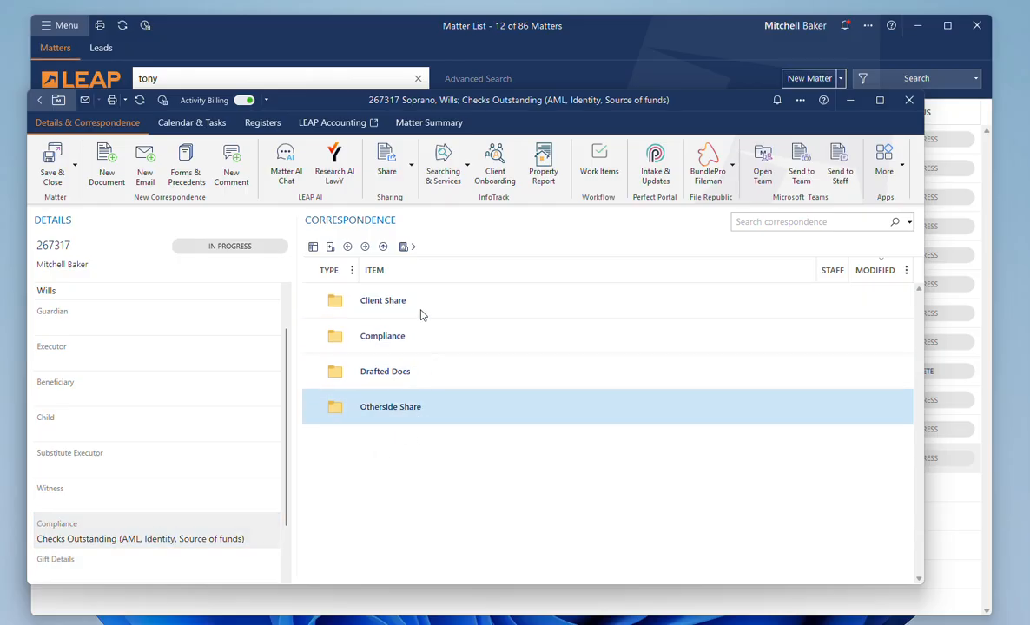
# Step: Put the open Wills matter away and return to the matter list
pyautogui.click(451, 15)
pyautogui.moveTo(667, 105); pyautogui.dragTo(672, 124)
pyautogui.click(866, 122)
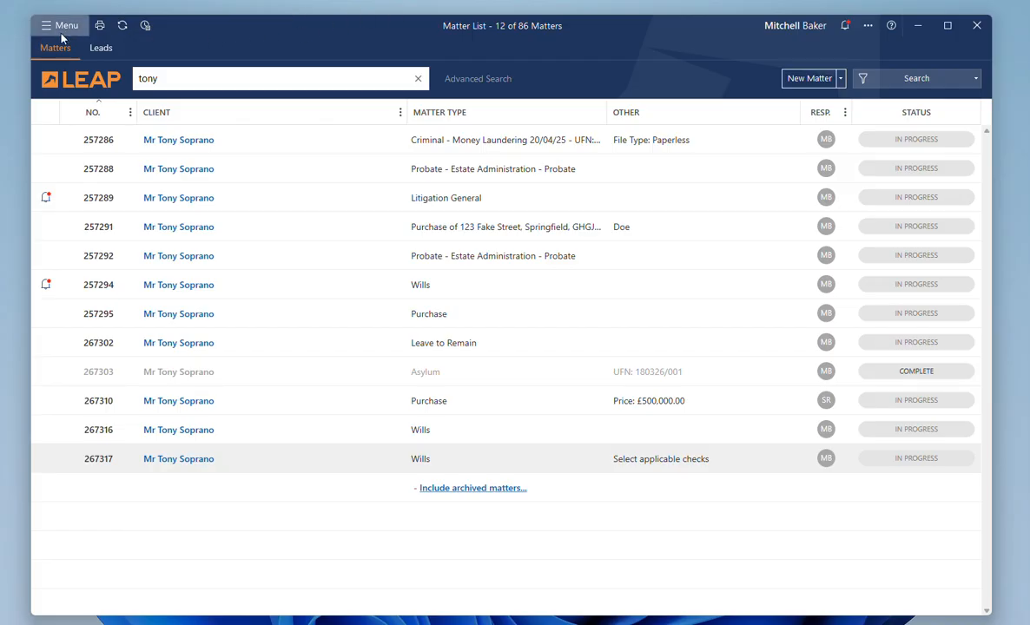
pyautogui.moveTo(196, 27)
pyautogui.mouseDown()
pyautogui.moveTo(211, 30)
pyautogui.moveTo(188, 29)
pyautogui.mouseUp()
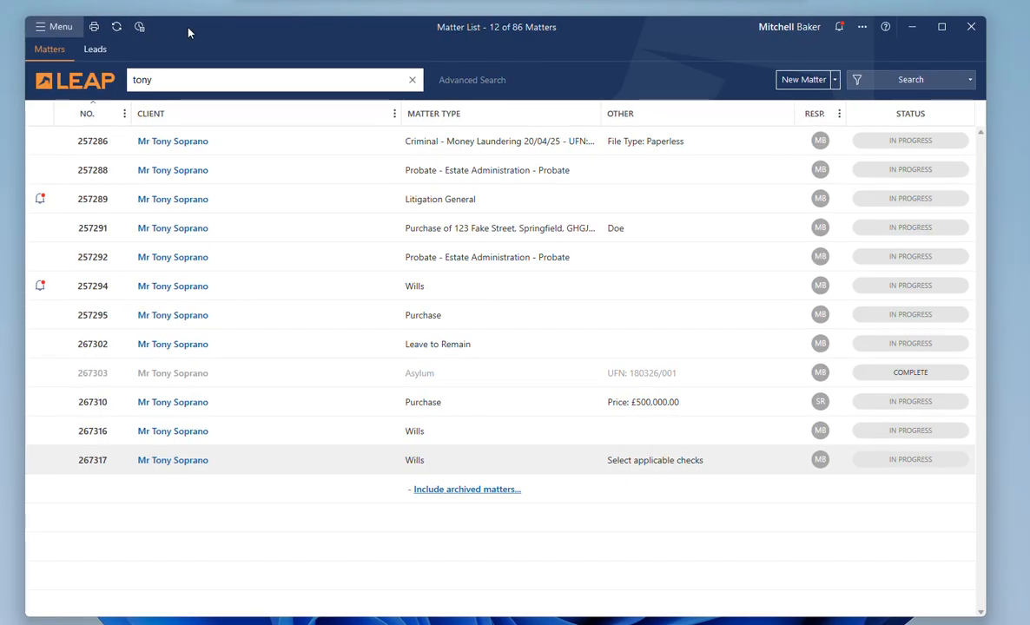
# Step: Open Workflow - Administration and switch from the Workflow Builder to the Matter Templates list
pyautogui.click(48, 34)
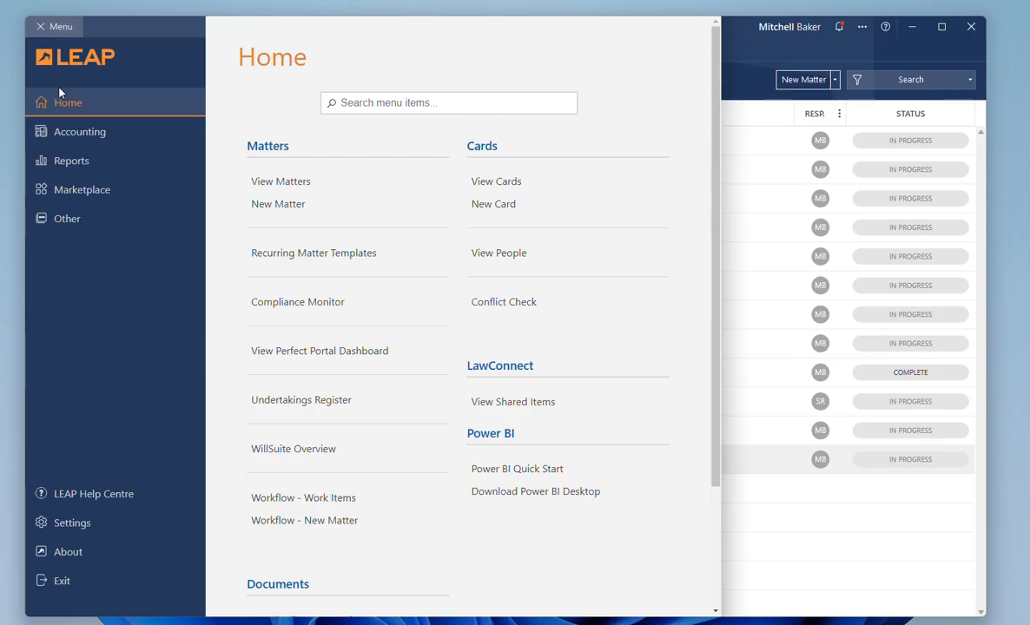
pyautogui.click(60, 219)
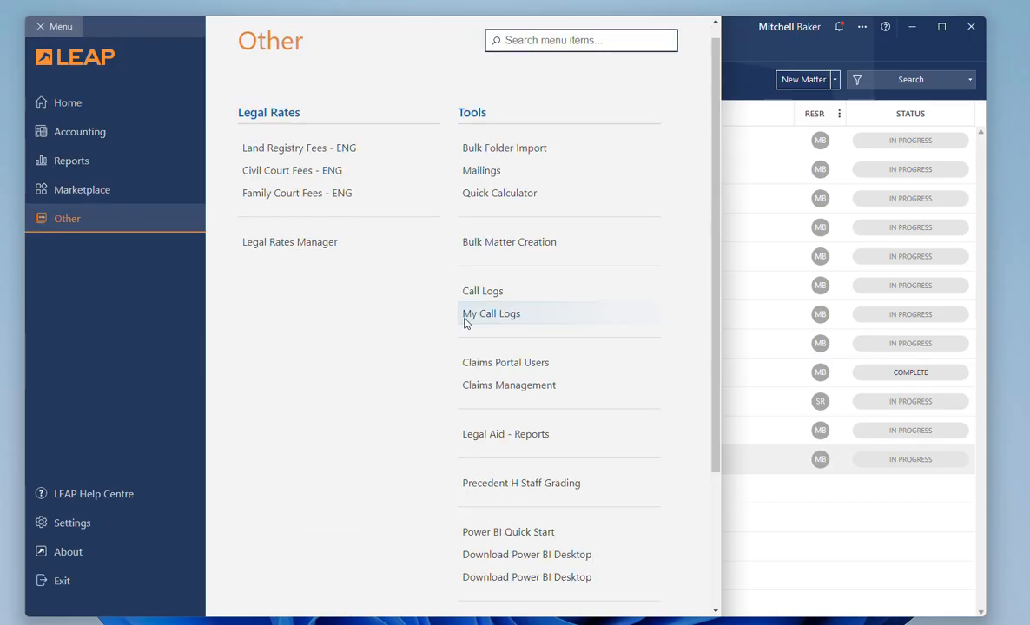
pyautogui.scroll(-3, 487, 365)
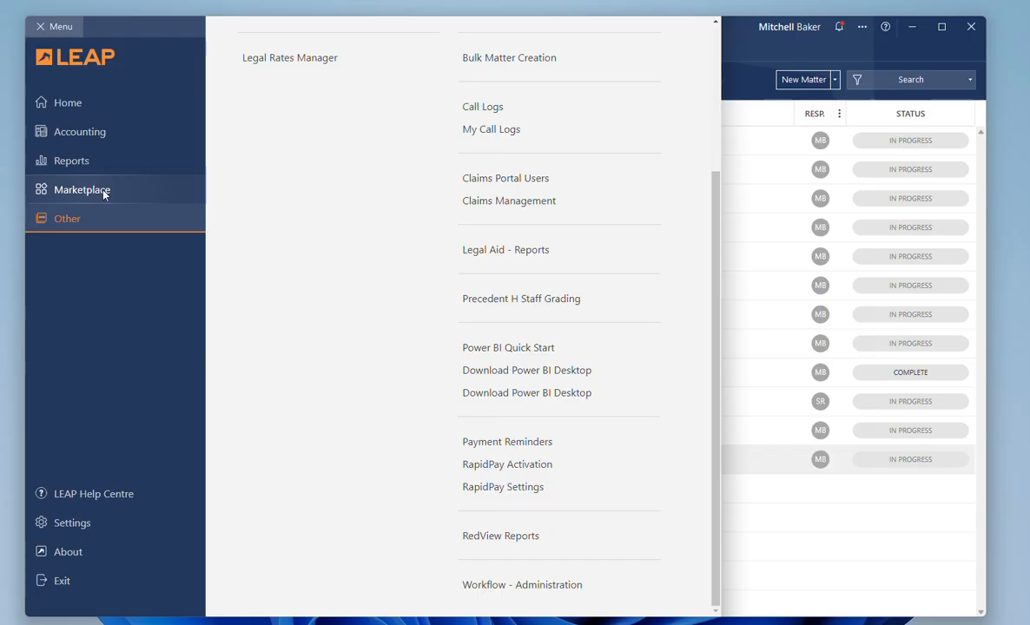
pyautogui.click(519, 585)
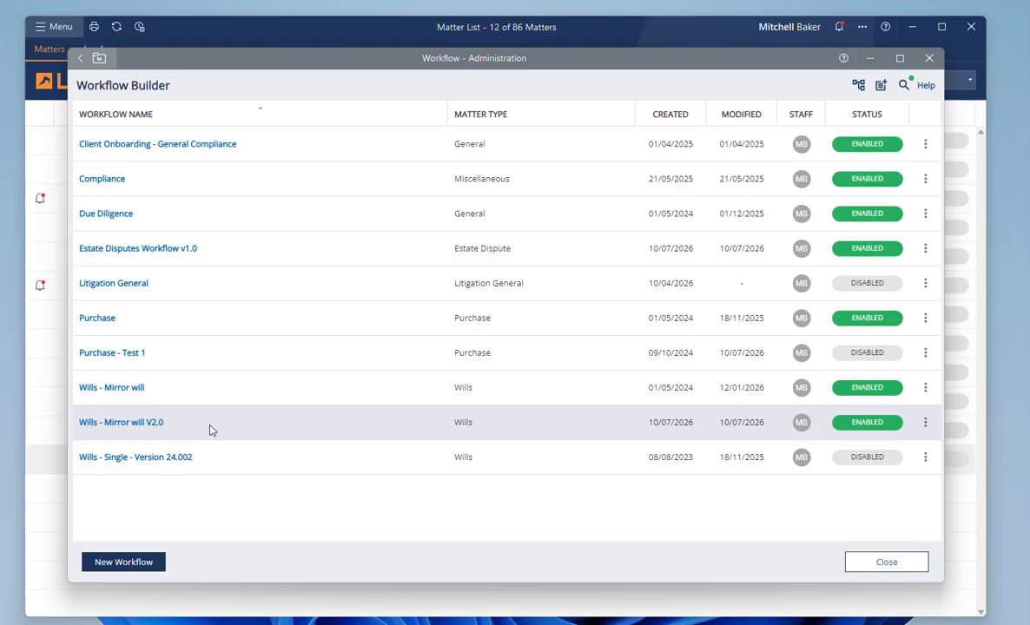
pyautogui.moveTo(408, 66); pyautogui.dragTo(381, 66)
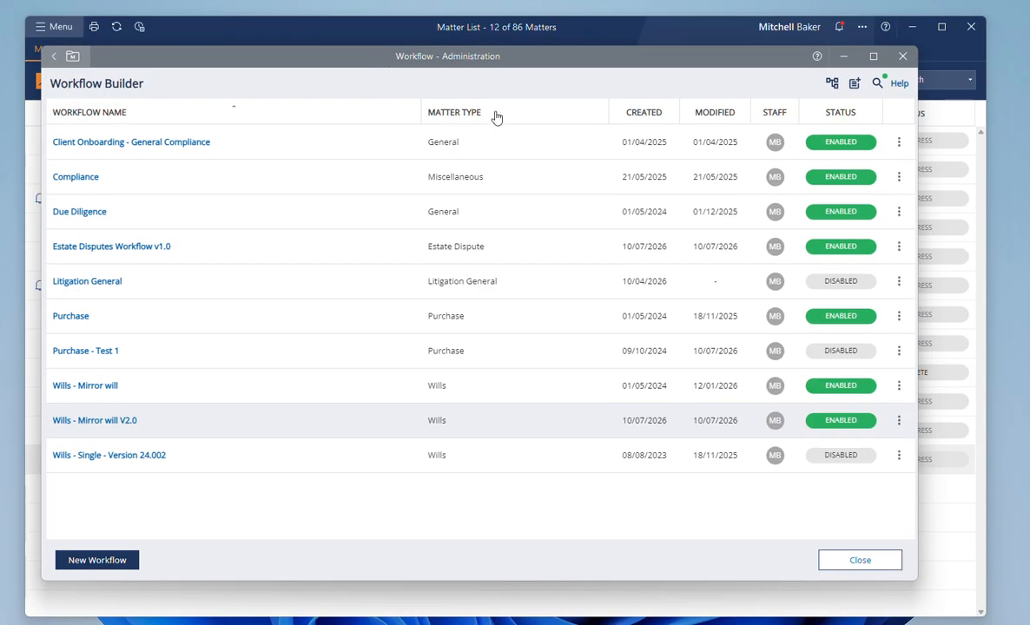
pyautogui.click(856, 87)
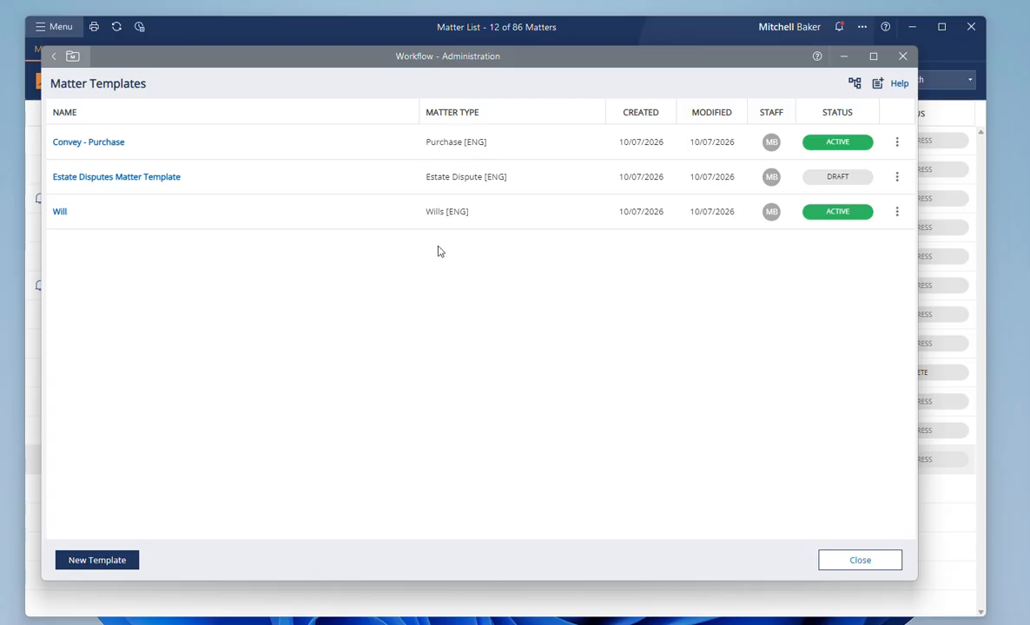
# Step: Start a new matter template with the matter type Criminal and name it "Criminal - Legal Aid"
pyautogui.click(131, 562)
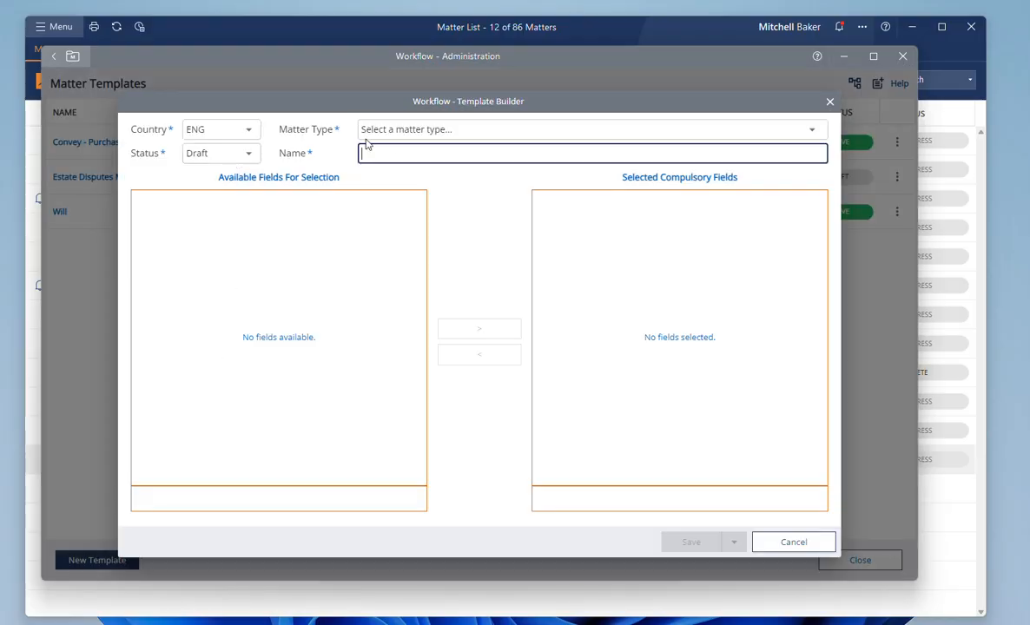
pyautogui.click(415, 130)
pyautogui.scroll(-4, 332, 269)
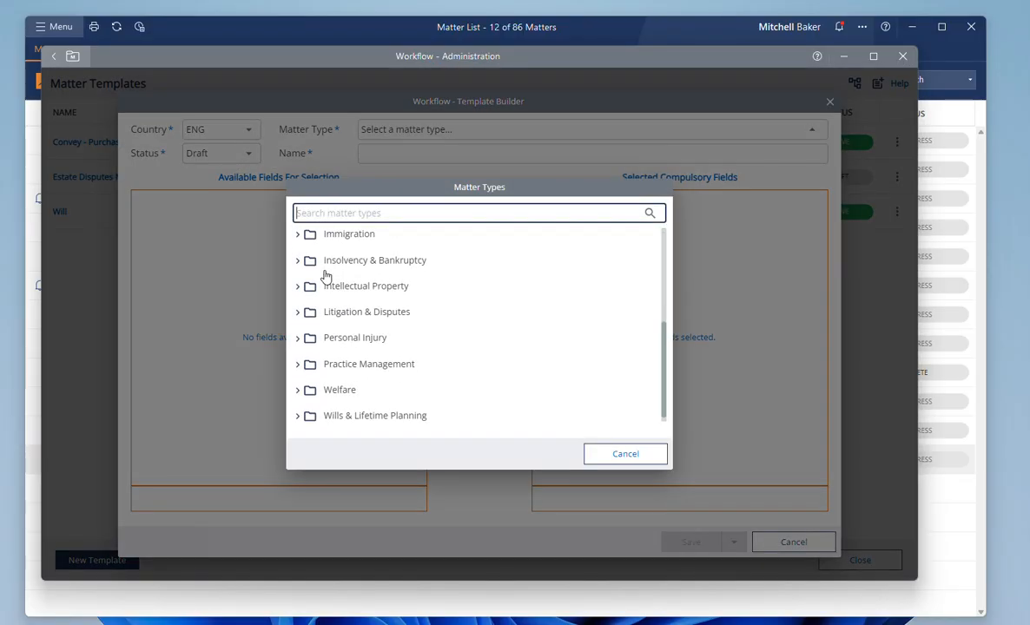
pyautogui.scroll(4, 332, 268)
pyautogui.click(306, 318)
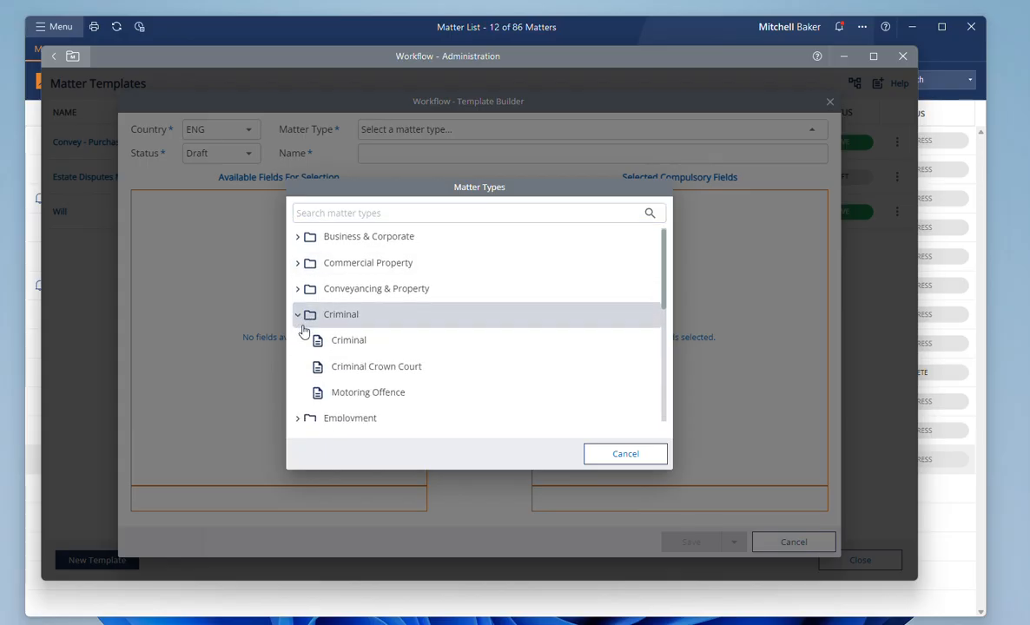
pyautogui.scroll(-1, 339, 288)
pyautogui.click(347, 280)
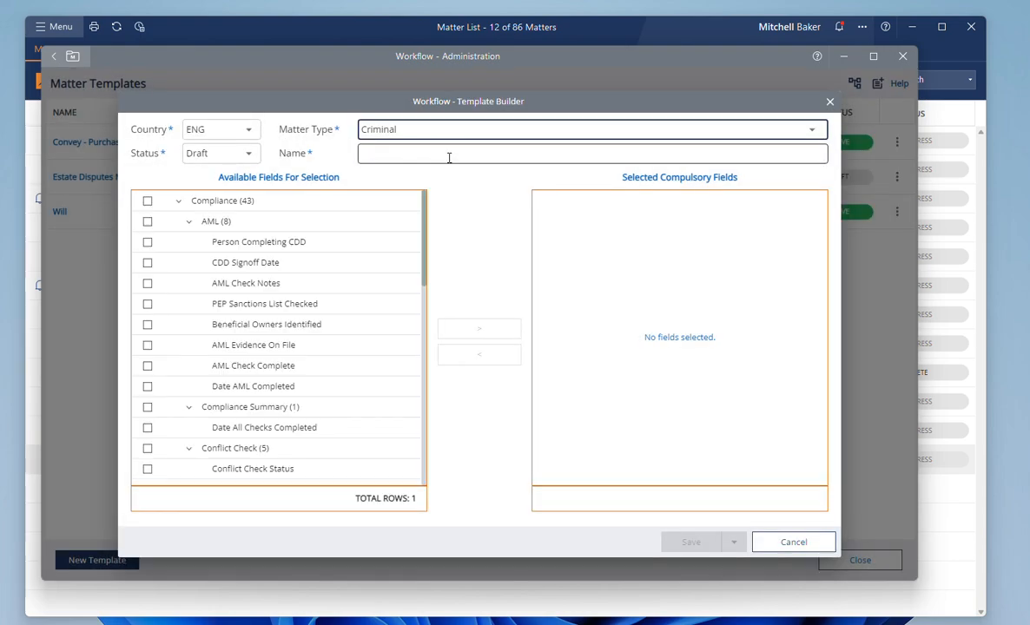
pyautogui.click(450, 157)
pyautogui.write('Criminal - Legal Aid')
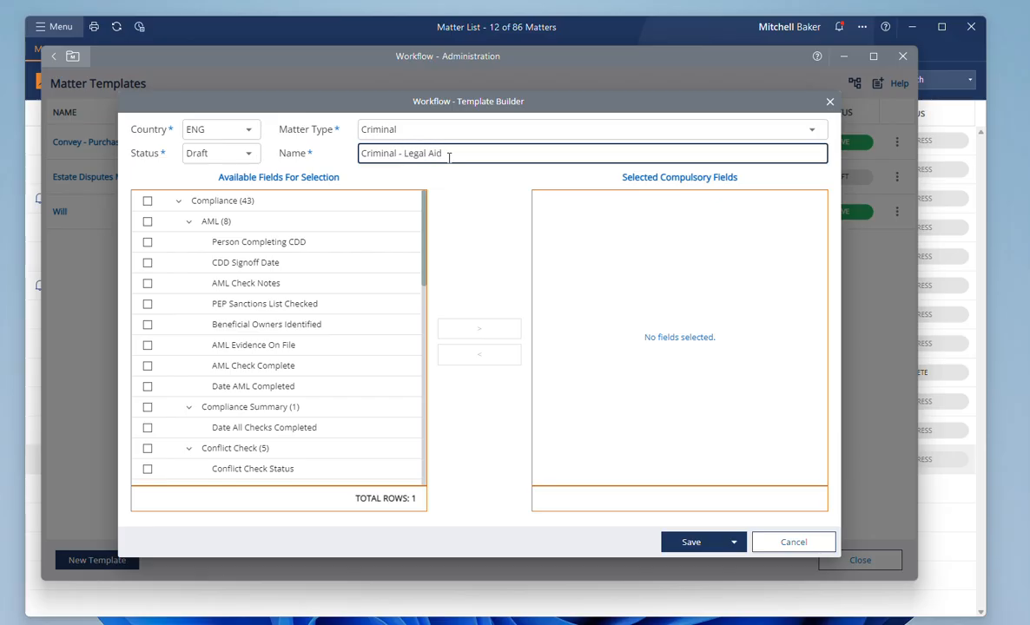
pyautogui.moveTo(440, 153); pyautogui.dragTo(393, 154)
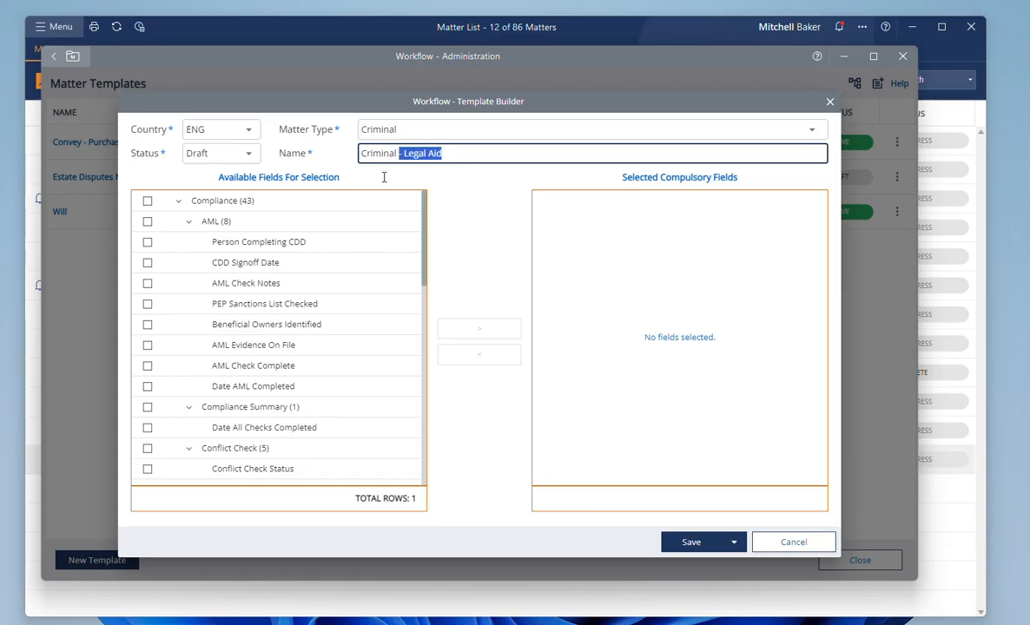
# Step: Look through the available Compliance fields for the template, from AML to Source Of Funds
pyautogui.click(178, 203)
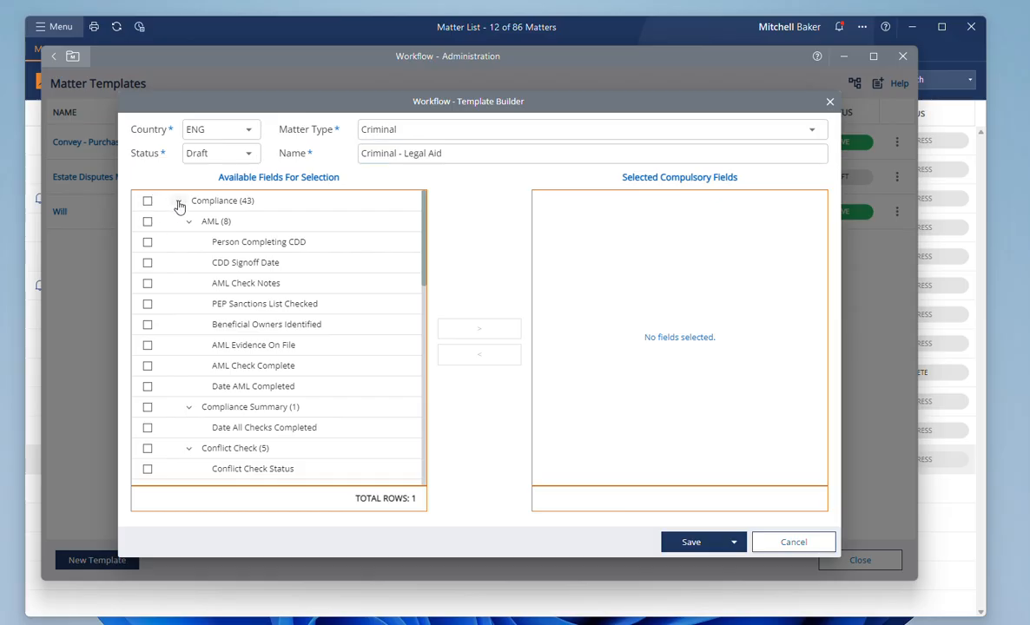
pyautogui.click(178, 202)
pyautogui.click(178, 202)
pyautogui.scroll(-5, 194, 239)
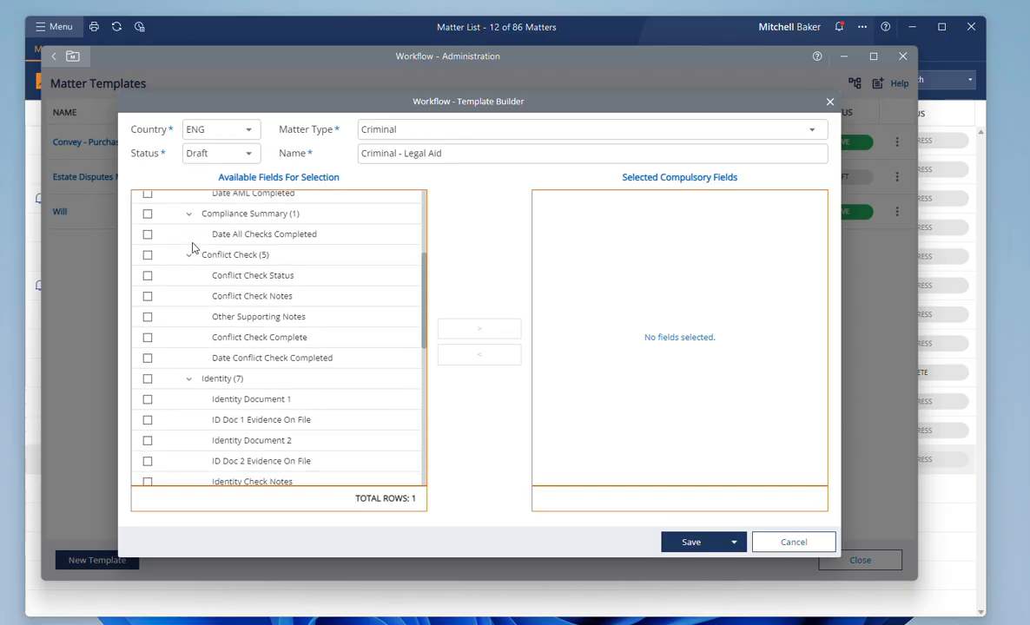
pyautogui.scroll(-3, 194, 239)
pyautogui.scroll(3, 195, 239)
pyautogui.scroll(-6, 218, 295)
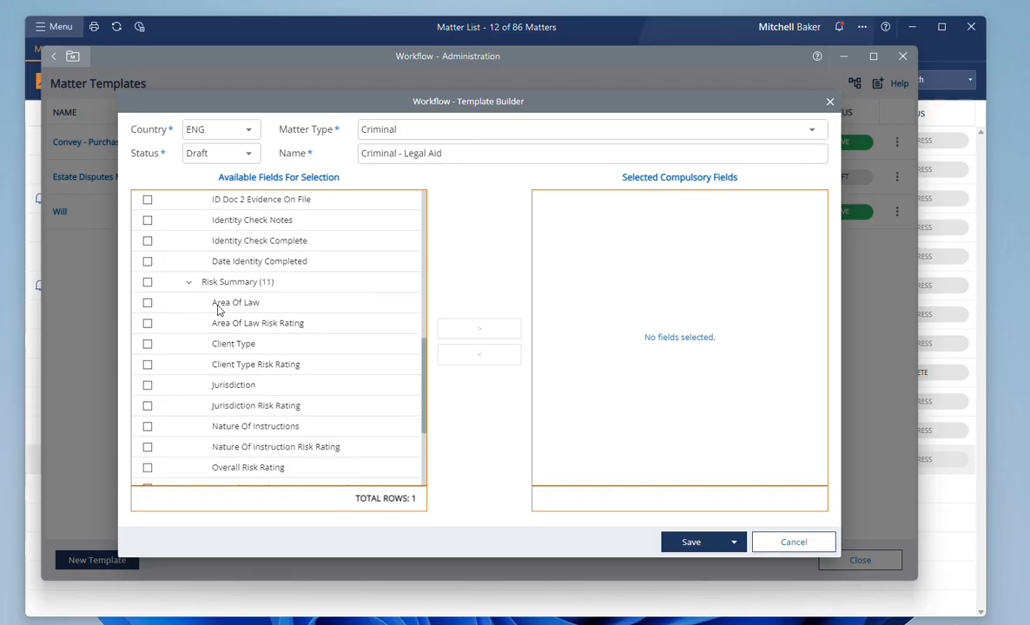
pyautogui.scroll(-4, 218, 310)
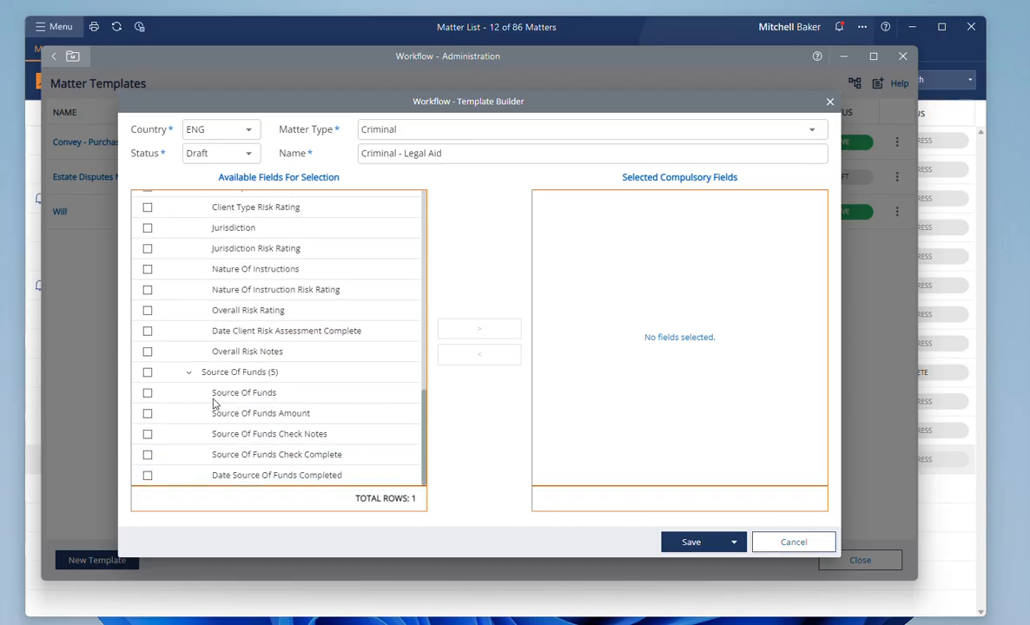
pyautogui.scroll(18, 218, 373)
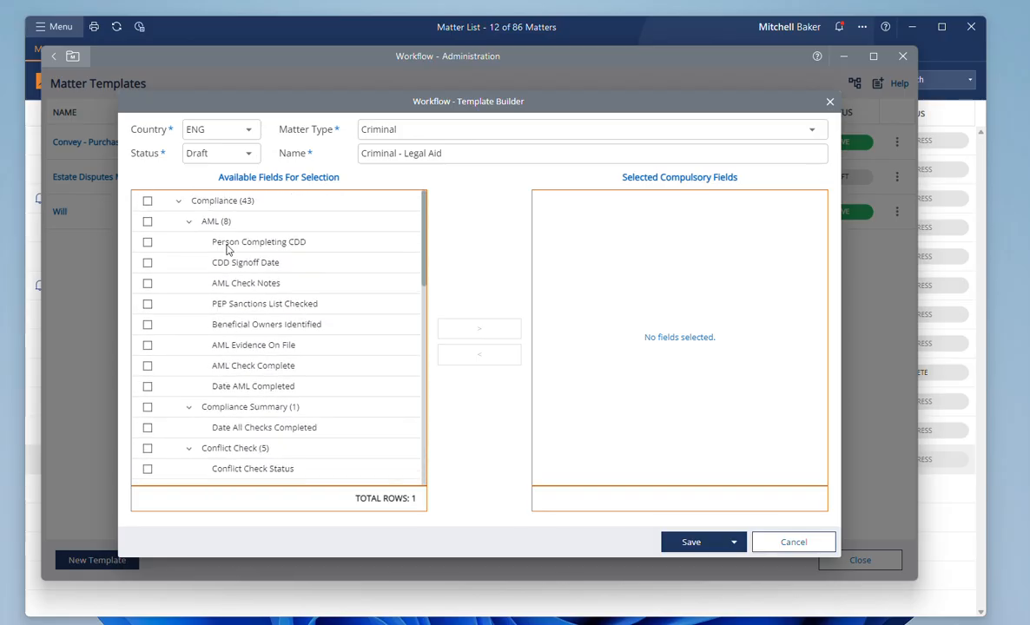
pyautogui.click(179, 201)
pyautogui.click(180, 201)
pyautogui.click(148, 201)
pyautogui.scroll(-5, 173, 274)
pyautogui.scroll(5, 182, 278)
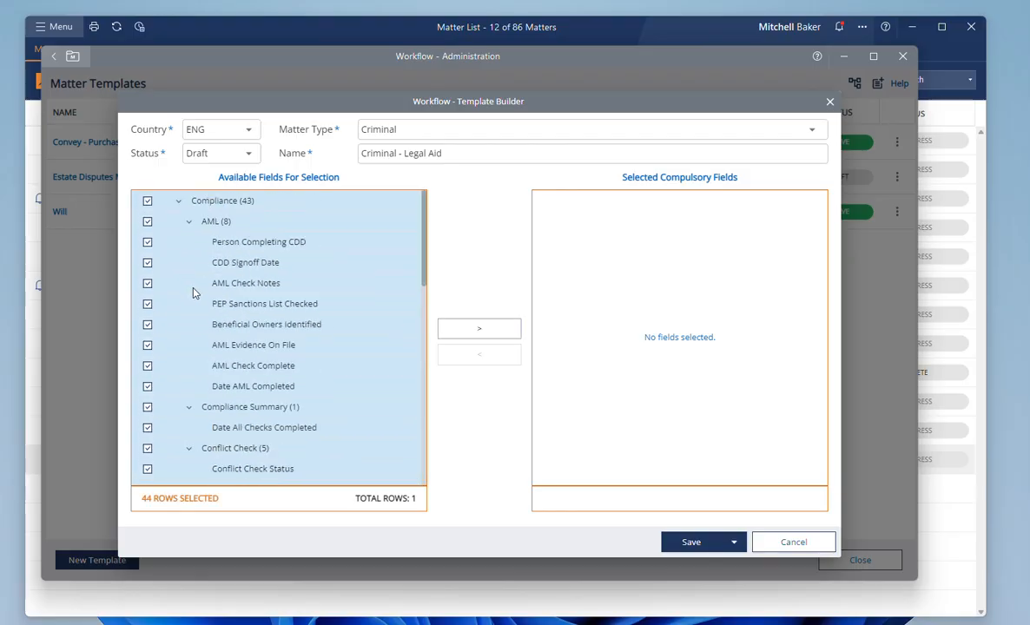
pyautogui.click(148, 202)
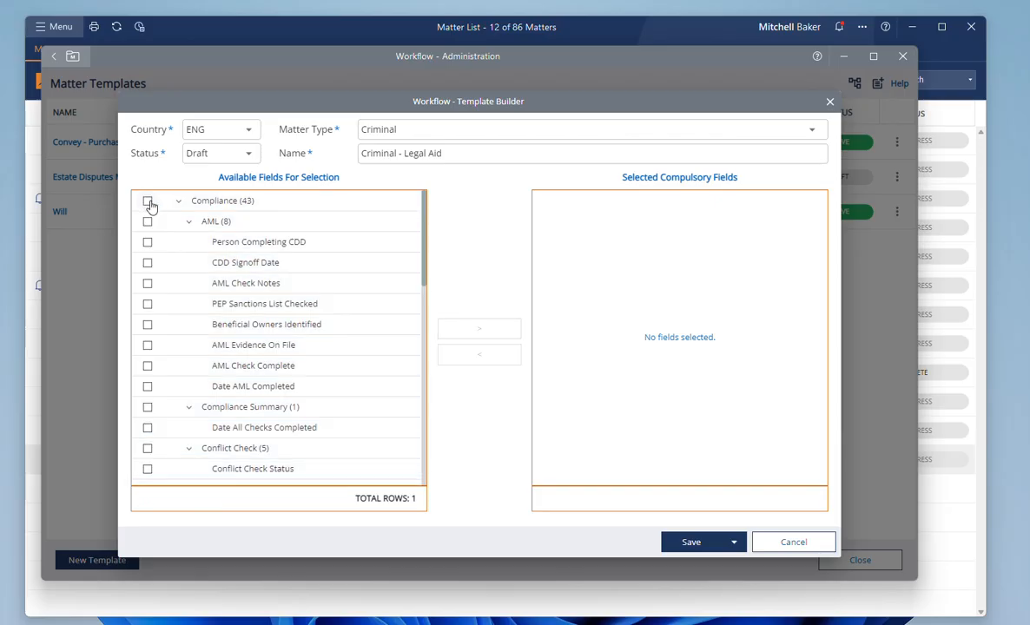
pyautogui.click(149, 201)
pyautogui.click(148, 201)
# Step: Add the whole Conflict Check group to the template's compulsory fields
pyautogui.scroll(-5, 167, 239)
pyautogui.scroll(2, 195, 246)
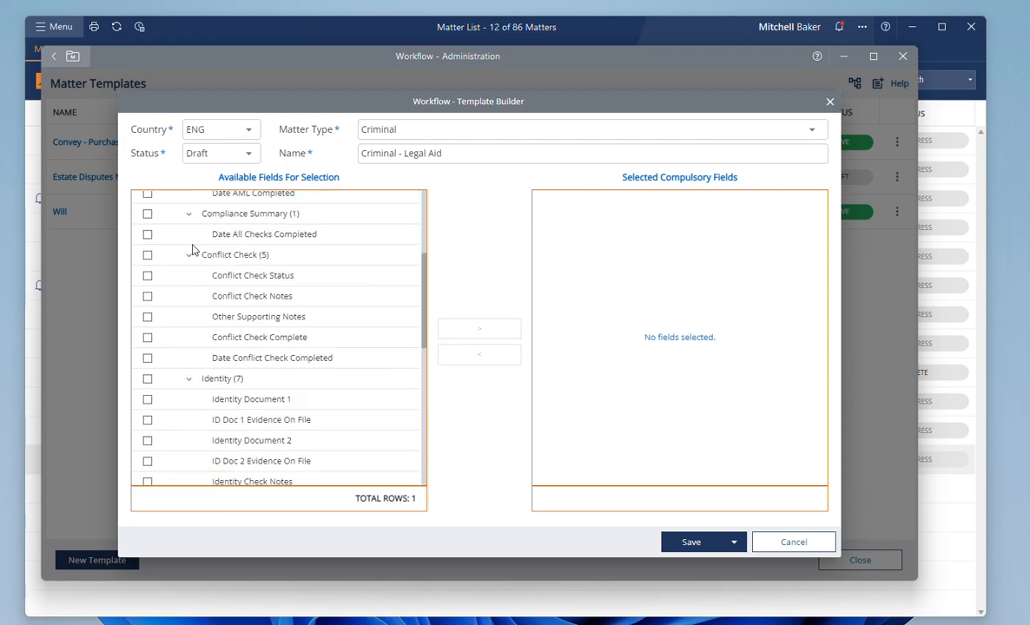
pyautogui.click(148, 255)
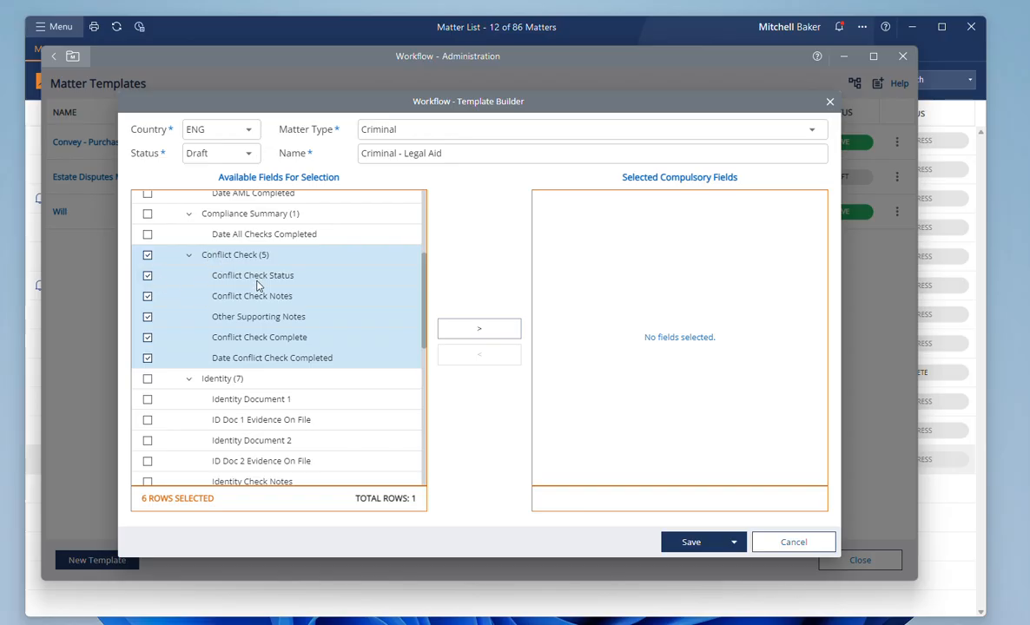
pyautogui.click(508, 329)
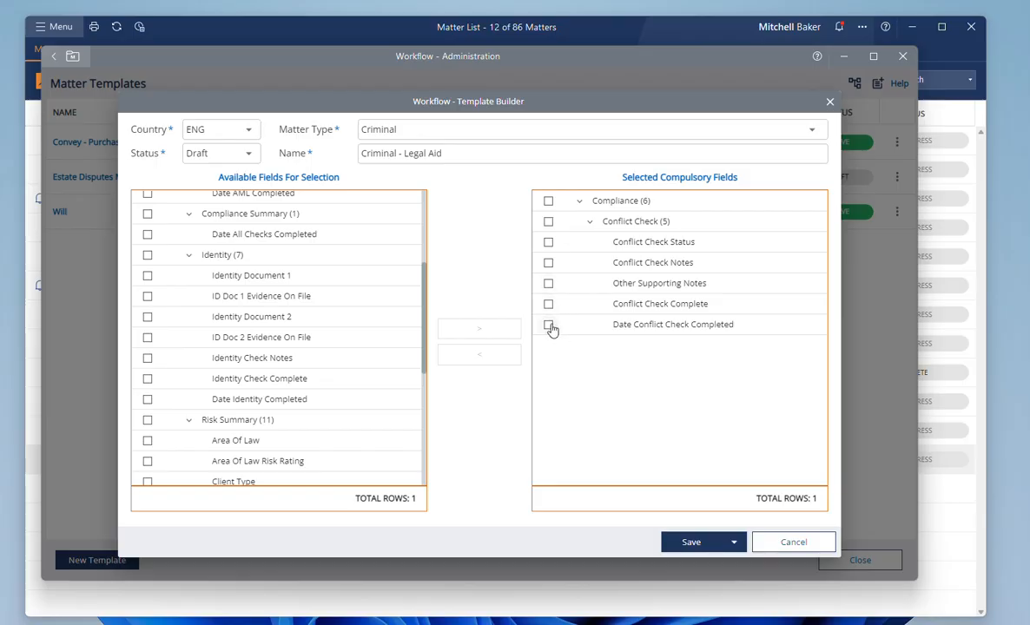
# Step: Remove Date Conflict Check Completed from the compulsory fields, then save the template and close the Template Builder
pyautogui.click(548, 325)
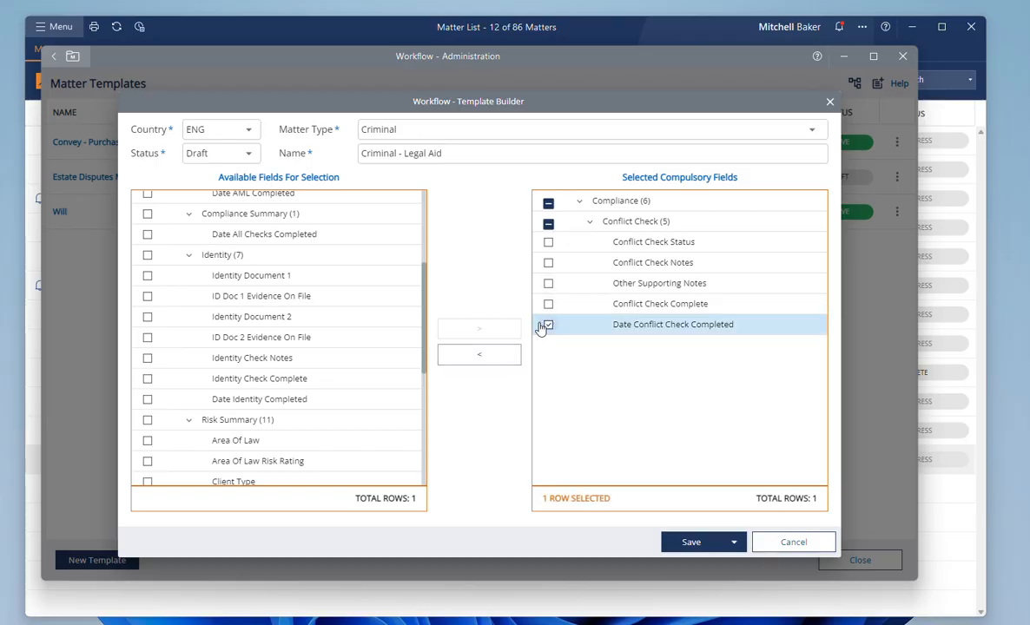
pyautogui.click(479, 355)
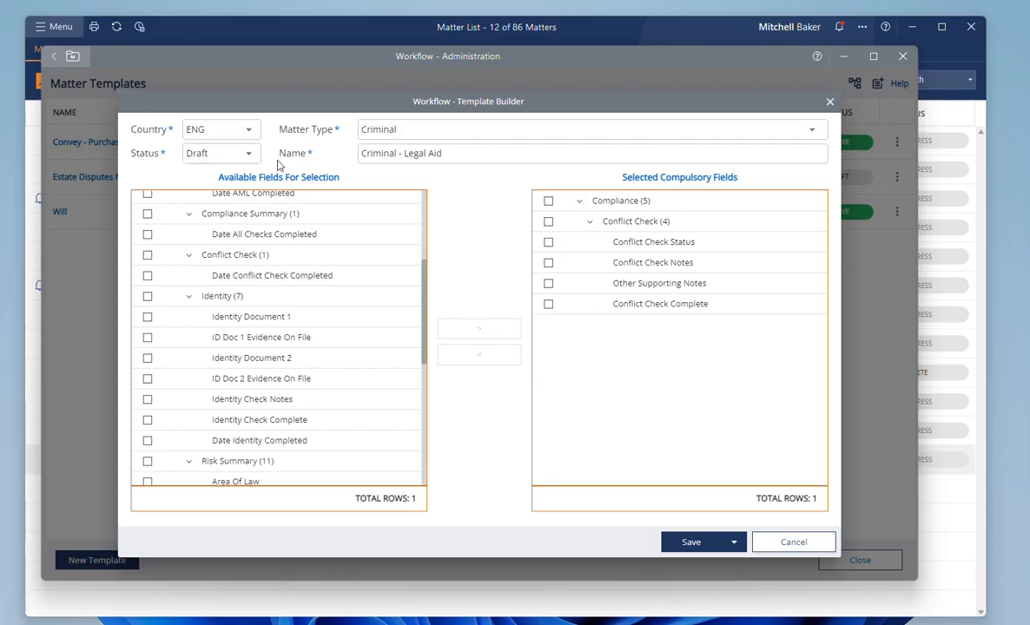
pyautogui.click(683, 543)
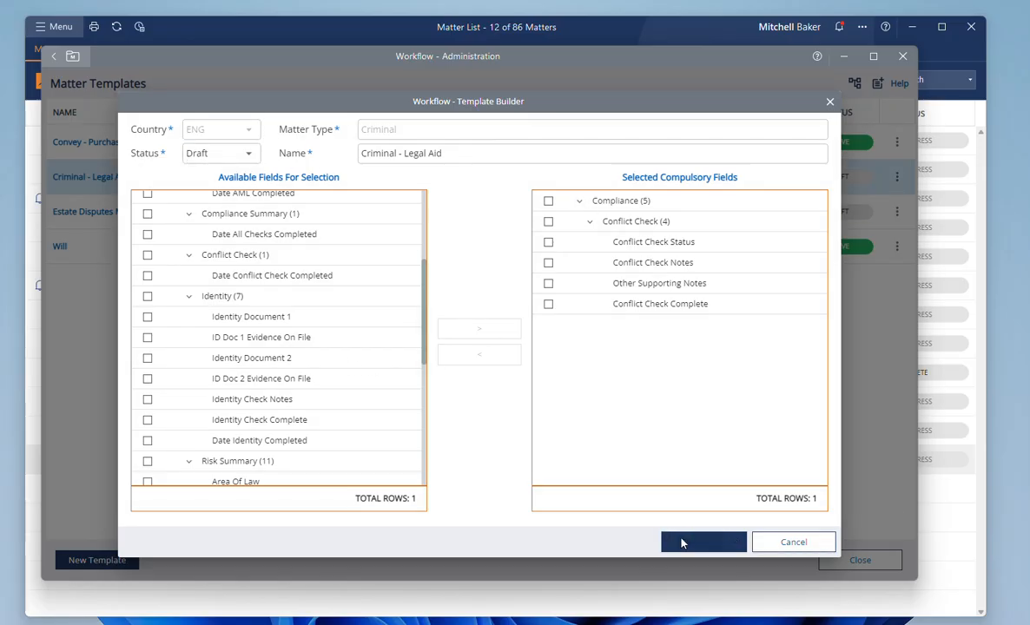
pyautogui.click(784, 544)
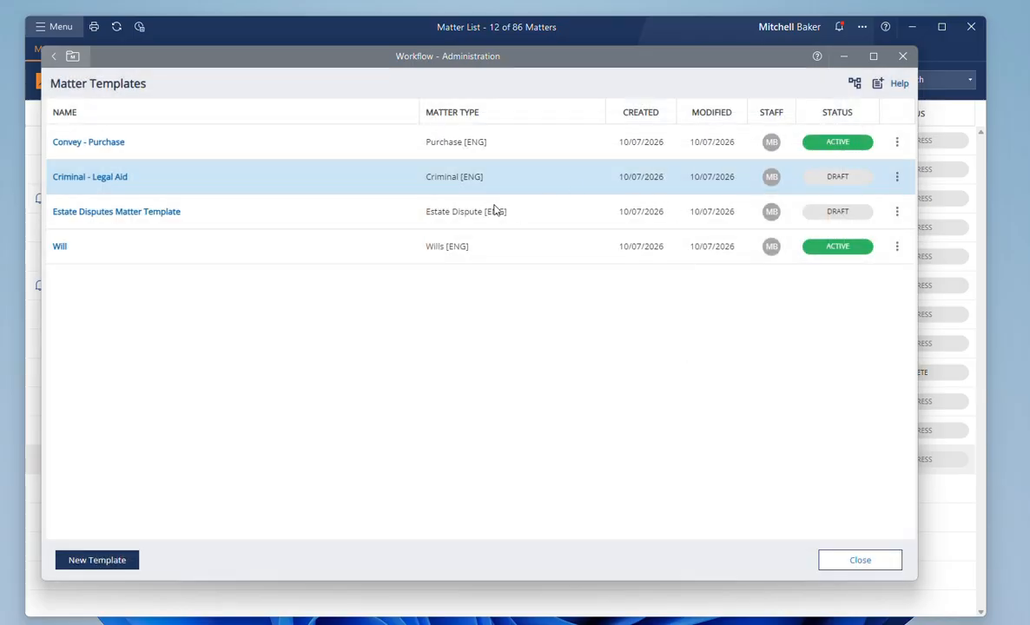
# Step: View the available actions for the Criminal - Legal Aid template without applying one, and put the Workflow - Administration window away
pyautogui.click(899, 182)
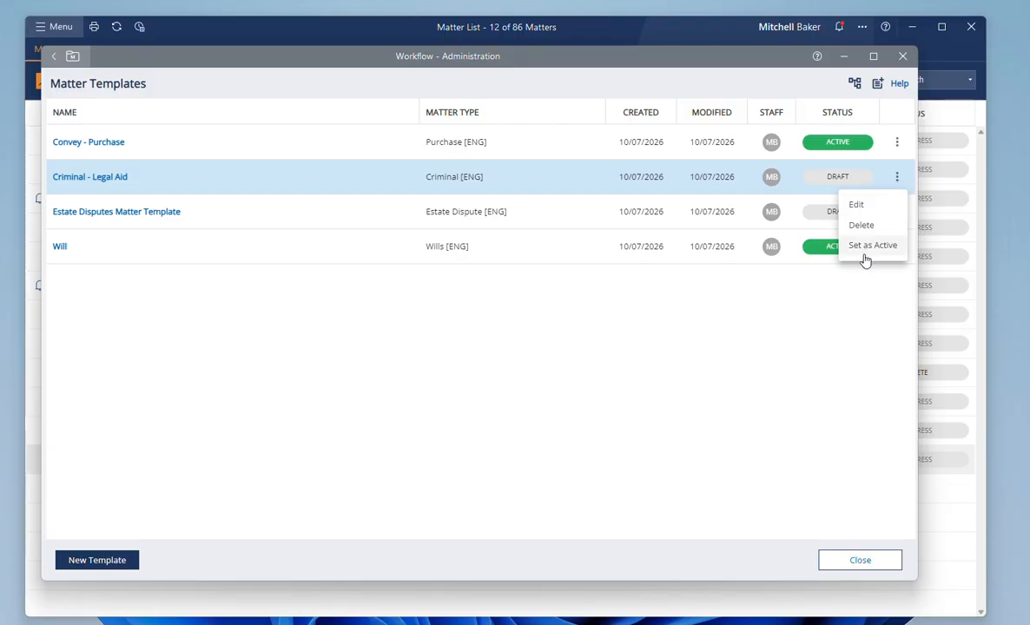
pyautogui.click(808, 291)
pyautogui.click(845, 57)
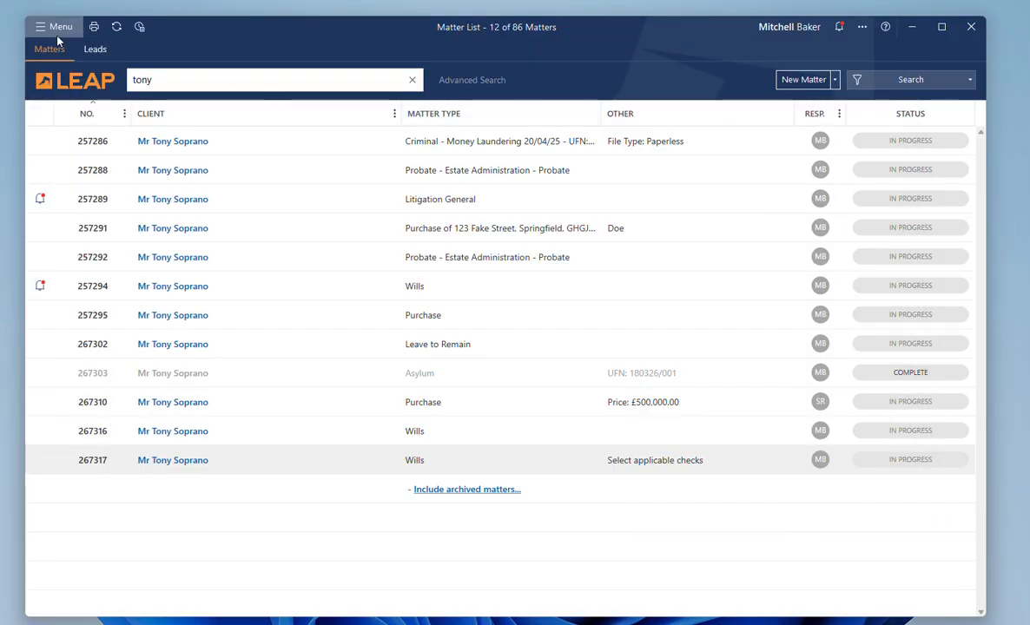
# Step: Open Workflow - New Matter, view the templates offered for a new matter, and cancel the template selection
pyautogui.click(58, 33)
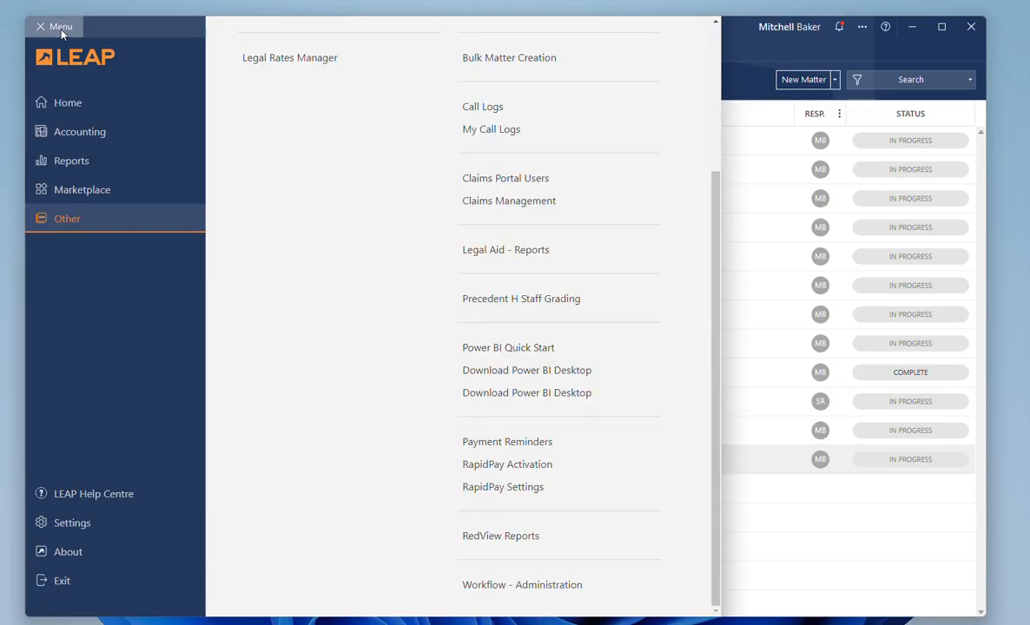
pyautogui.click(69, 102)
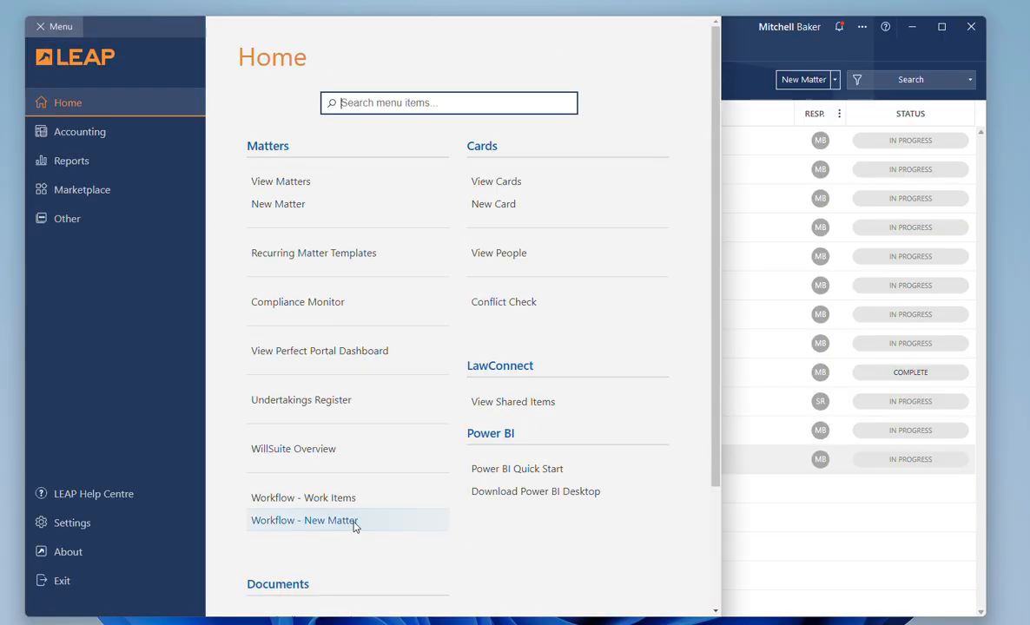
pyautogui.click(287, 520)
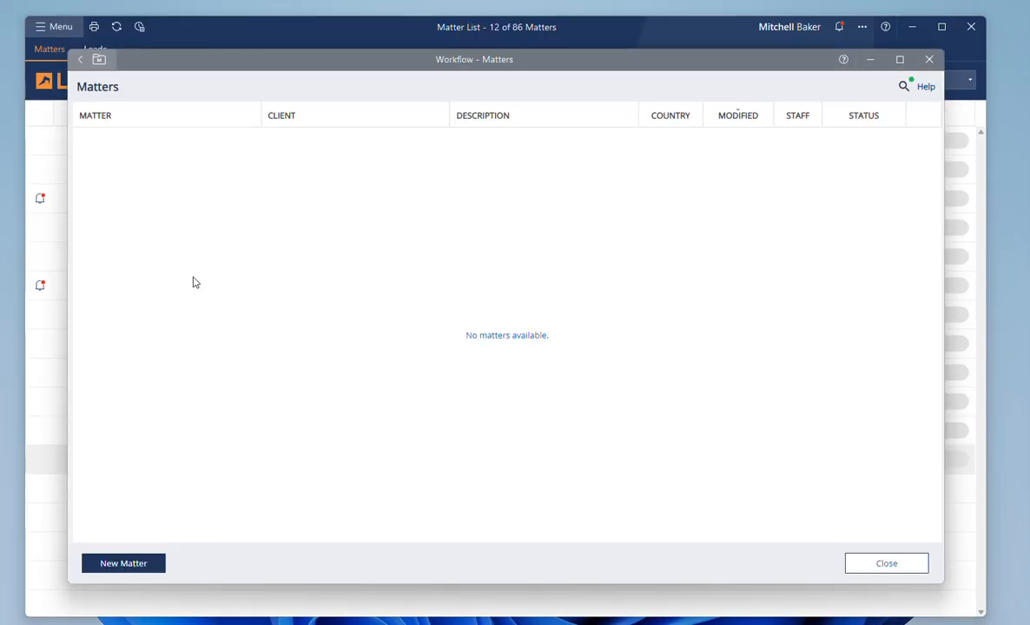
pyautogui.click(140, 563)
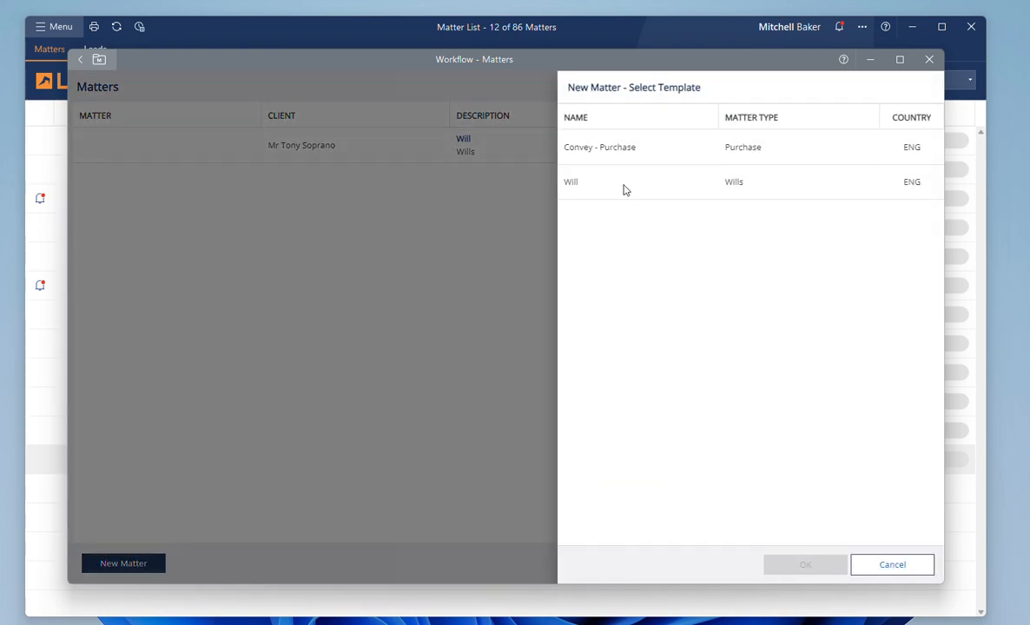
pyautogui.click(877, 569)
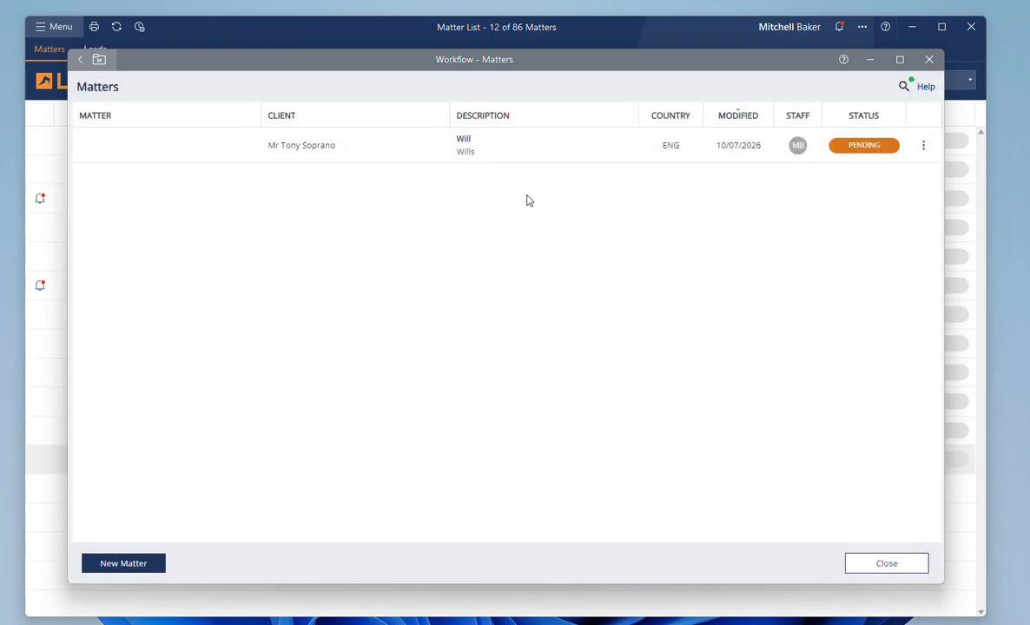